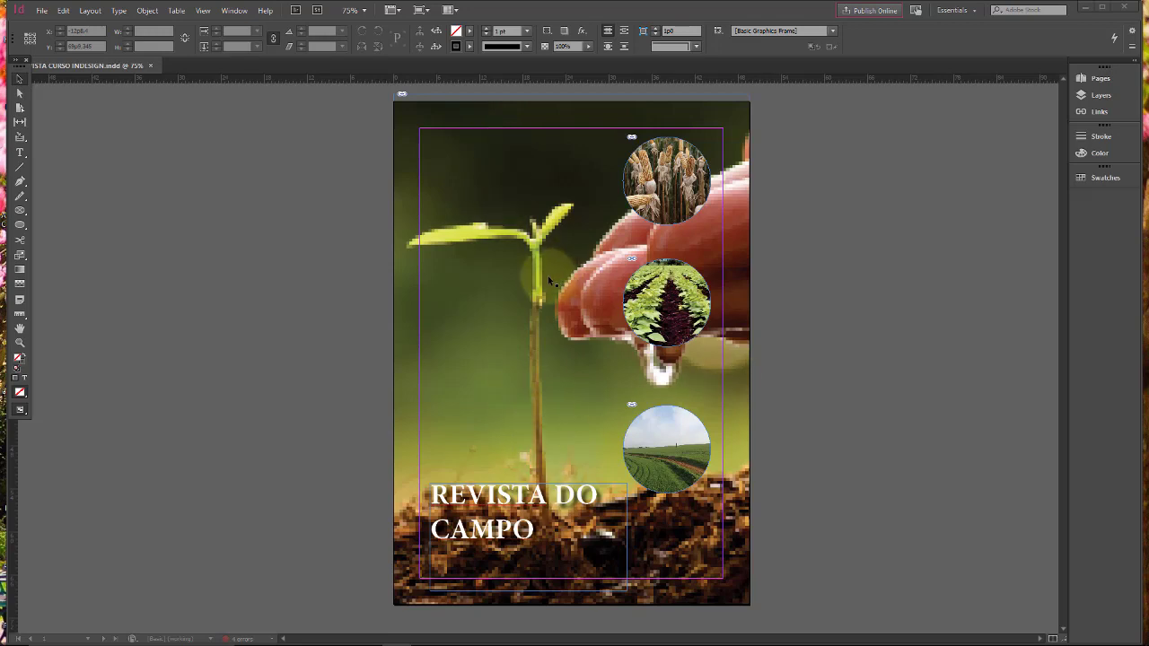
Step: Show the interactive Media panel and position it beside the magazine cover page
left_click(235, 10)
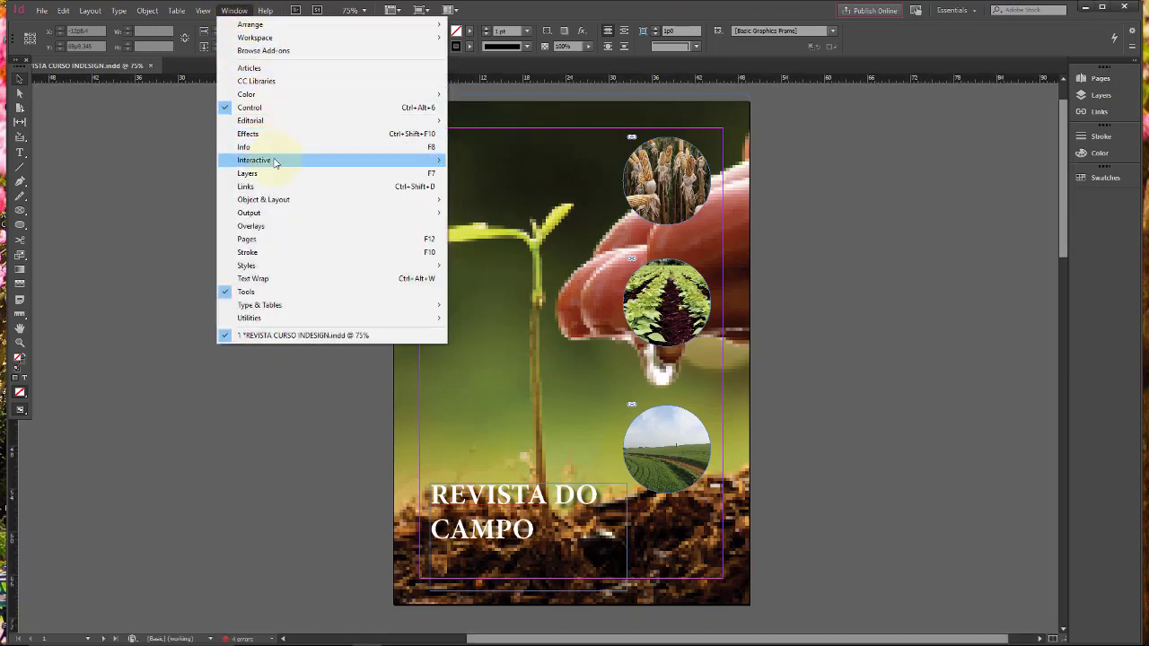
mouse_move(276, 163)
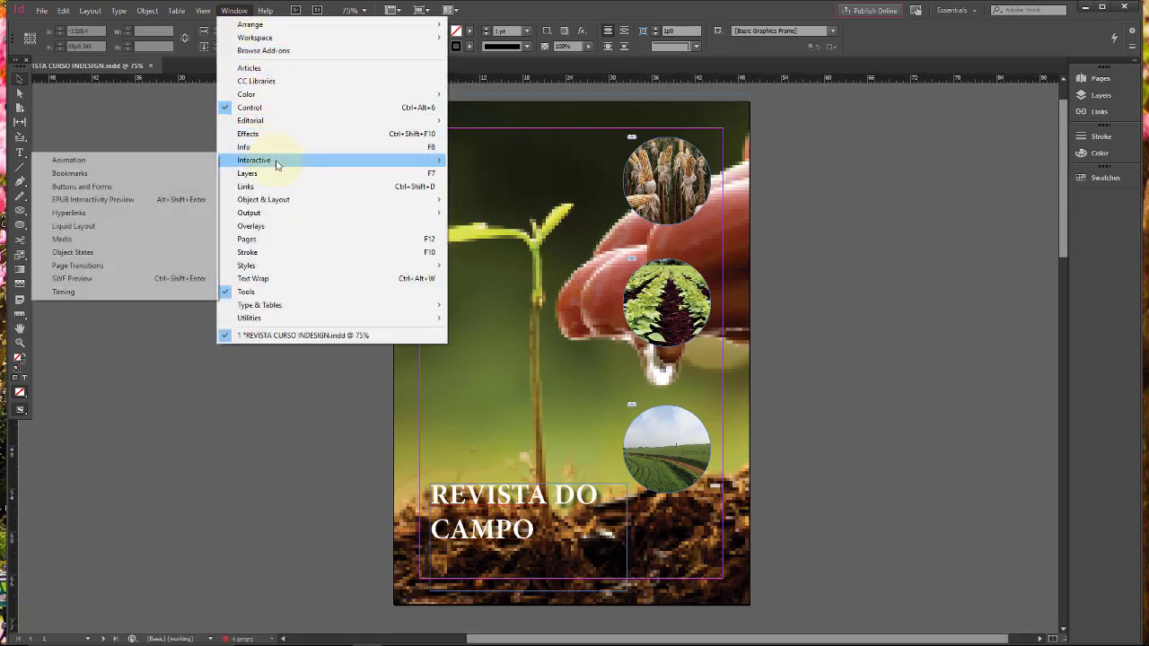
left_click(93, 245)
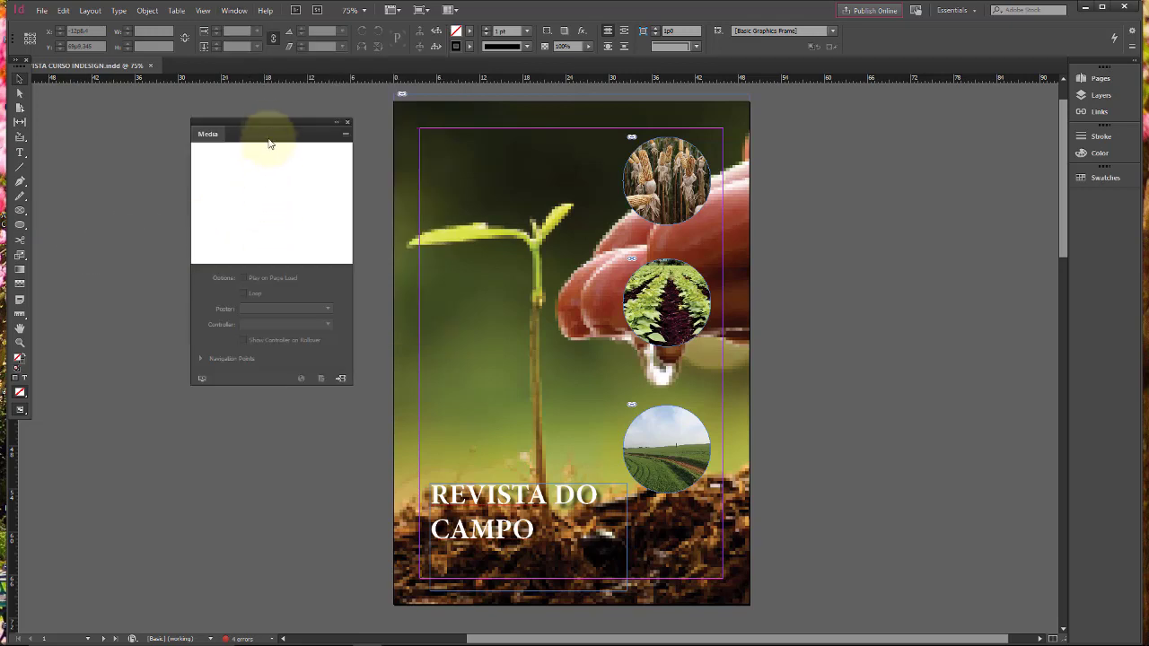
left_click_drag(275, 130, 279, 105)
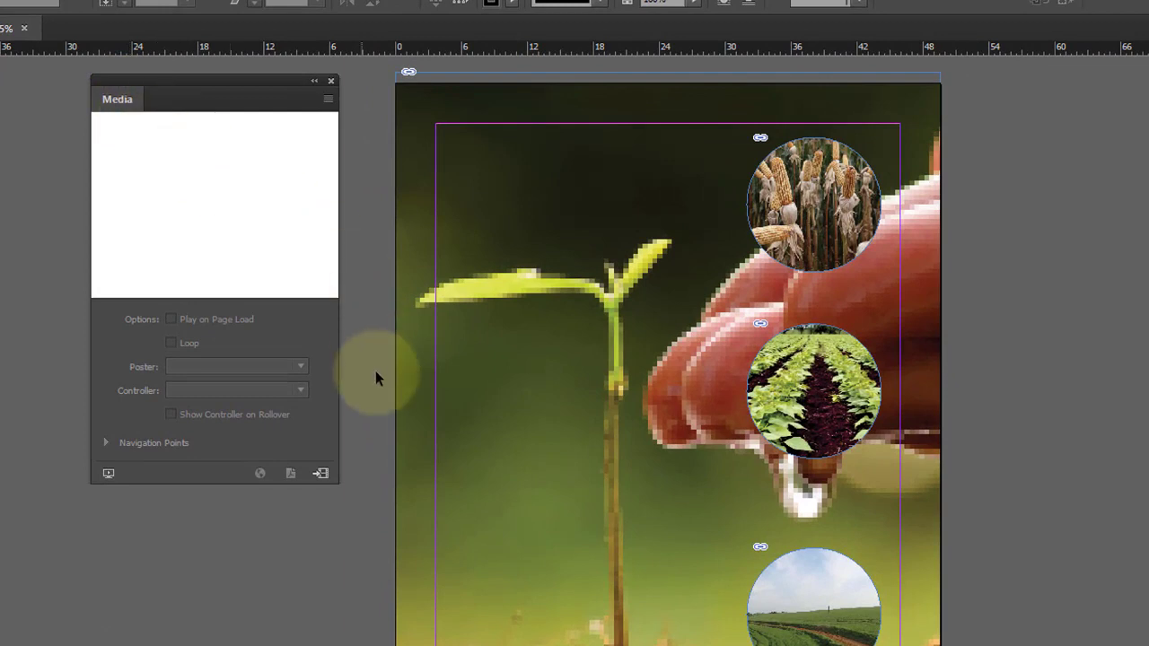
Step: Open the media placement dialog and examine the full list of media file formats it supports
left_click(321, 475)
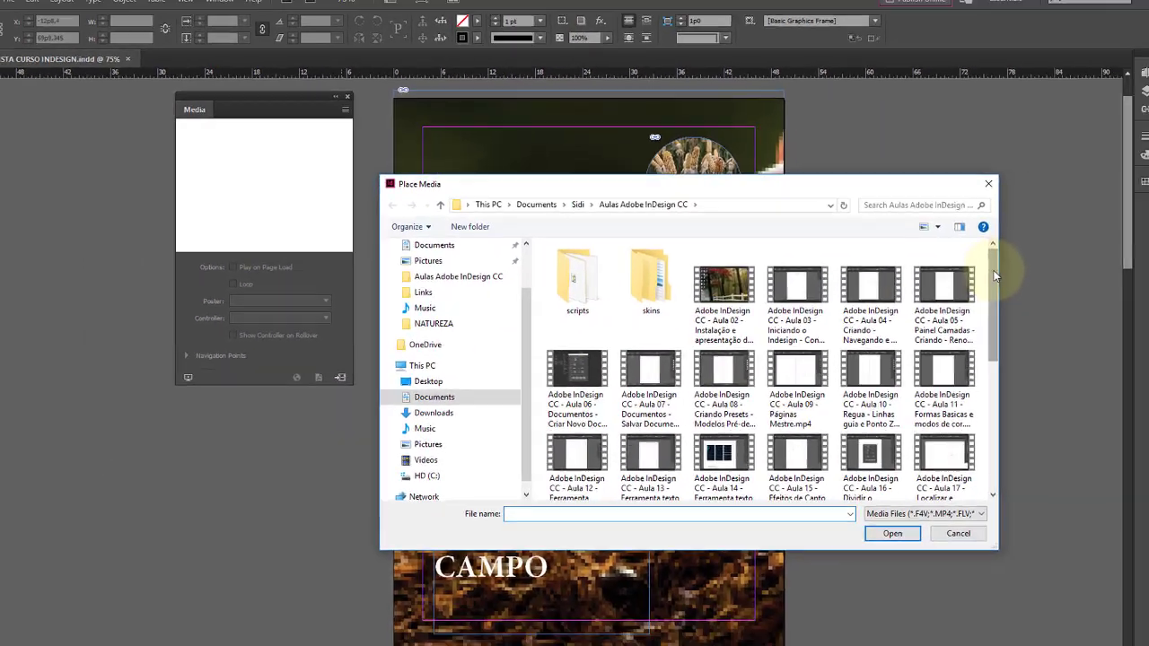
mouse_move(940, 260)
left_mouse_down()
mouse_move(940, 357)
mouse_move(940, 253)
left_mouse_up()
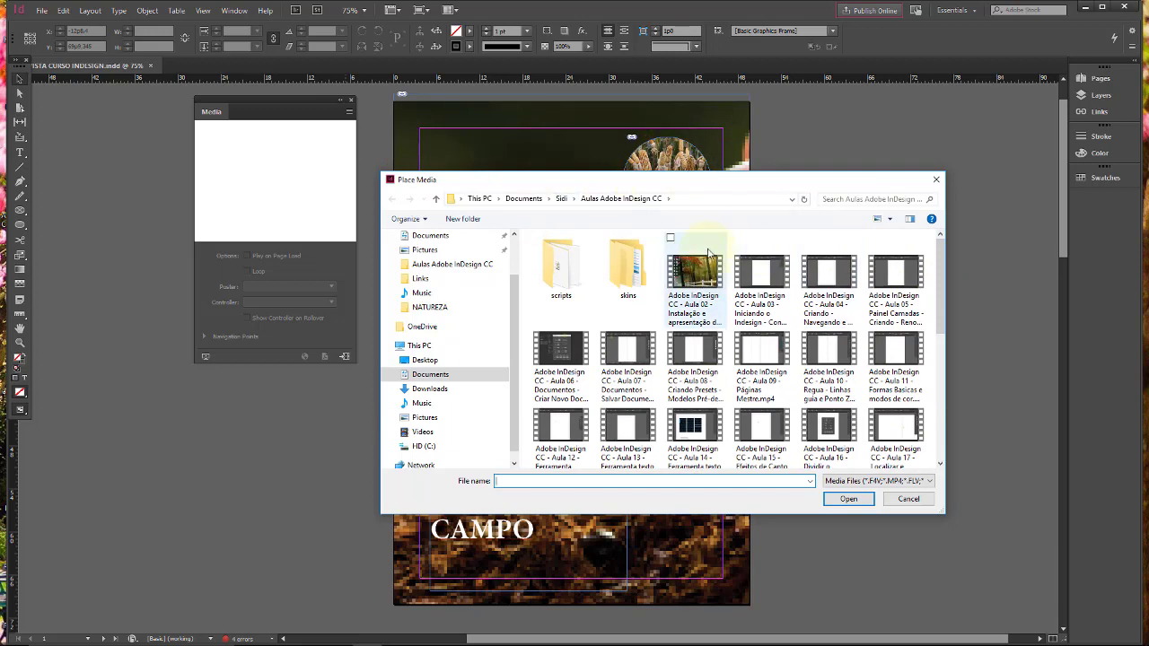
left_click_drag(822, 185, 762, 150)
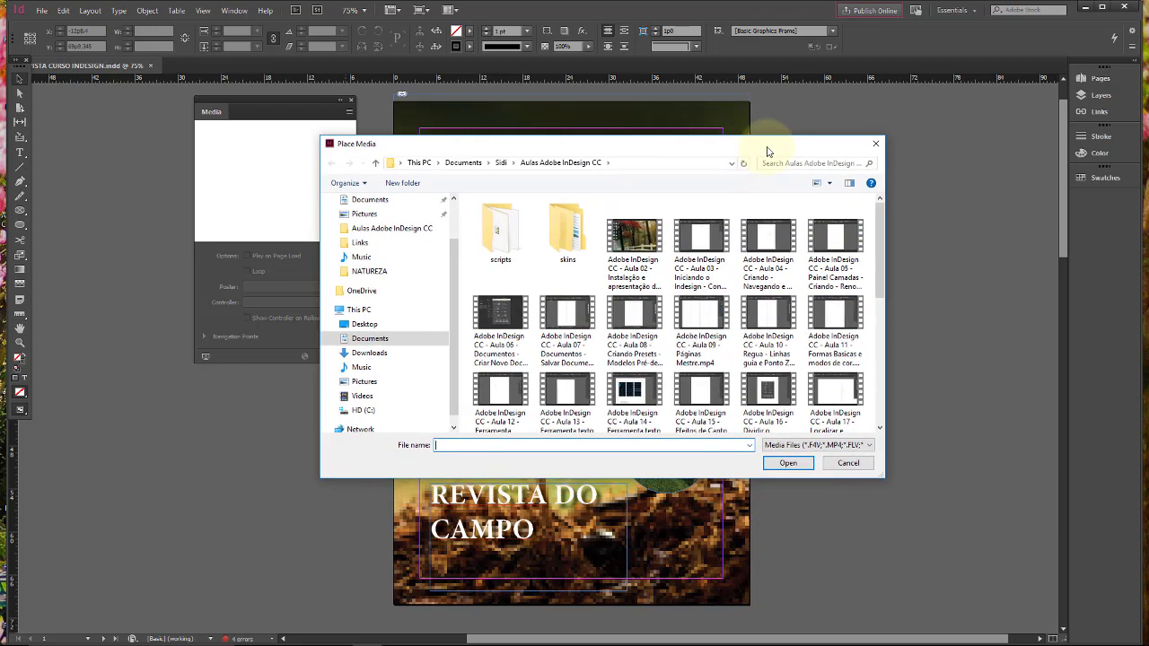
left_click(867, 445)
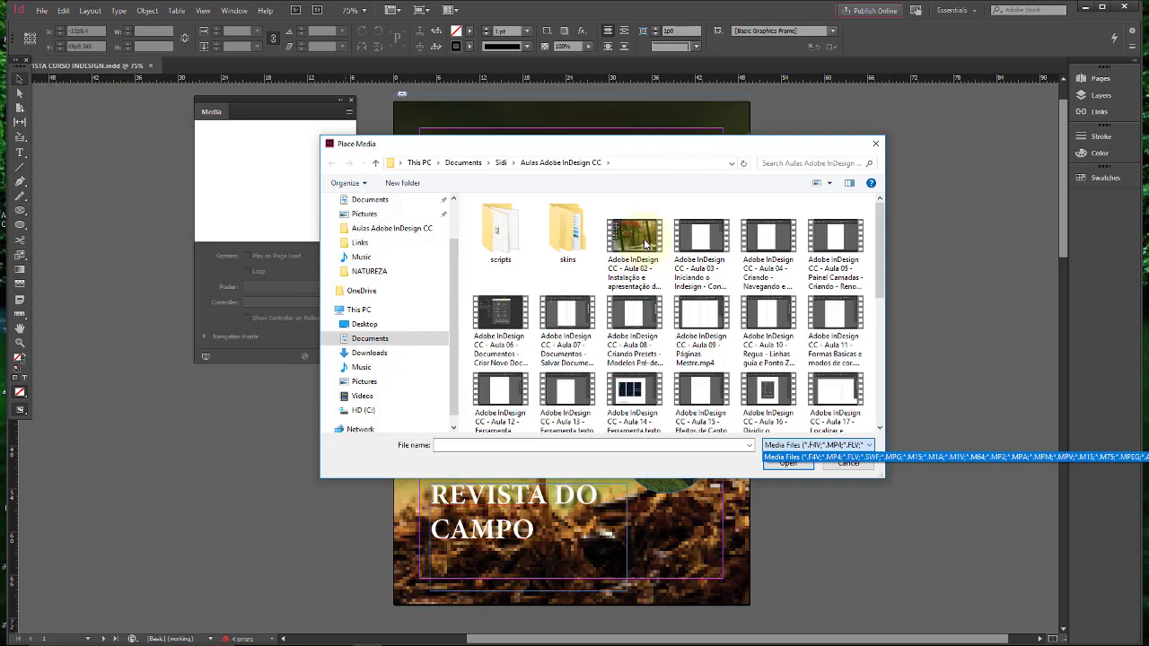
left_click(741, 144)
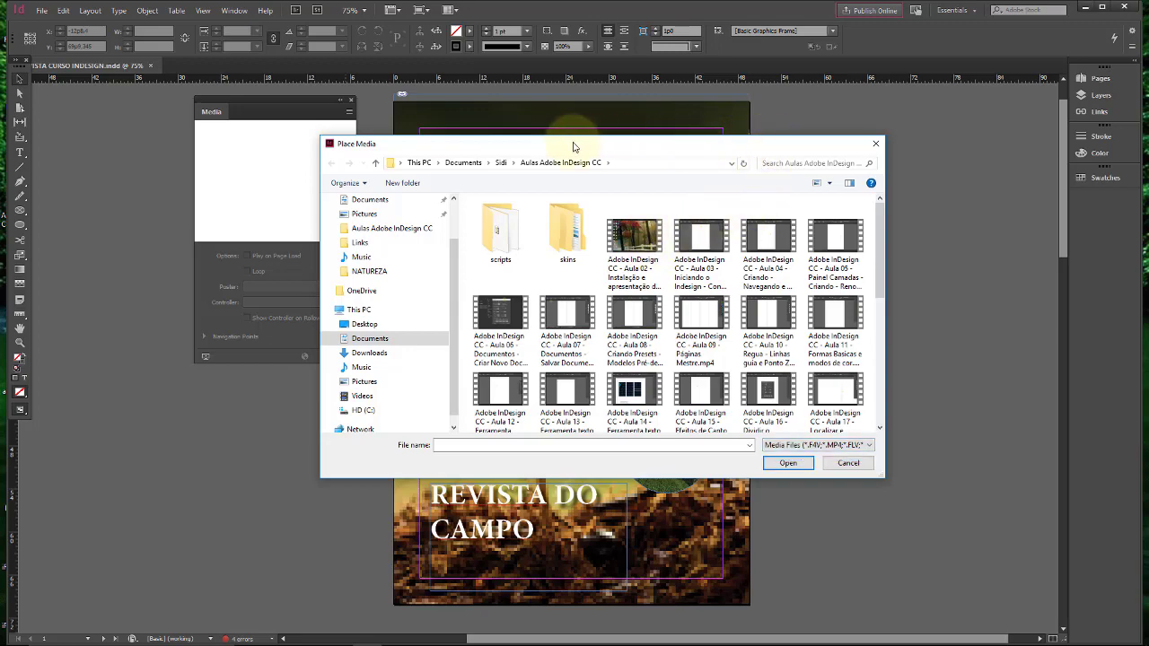
left_click_drag(581, 149, 297, 99)
left_click(551, 395)
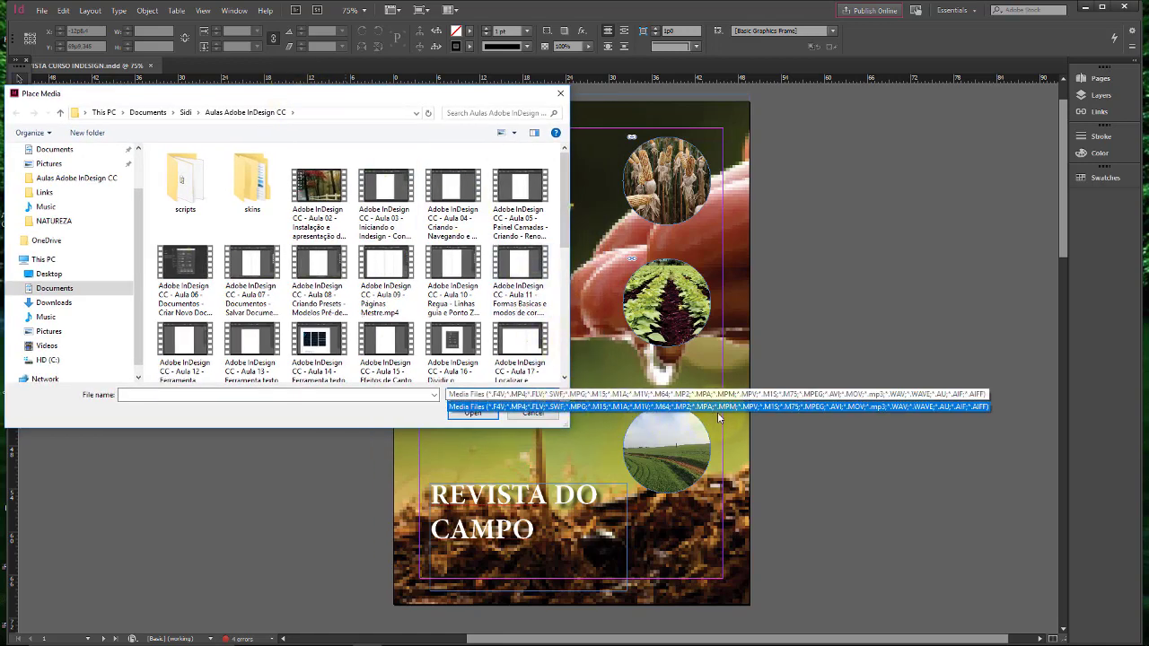
left_click(797, 407)
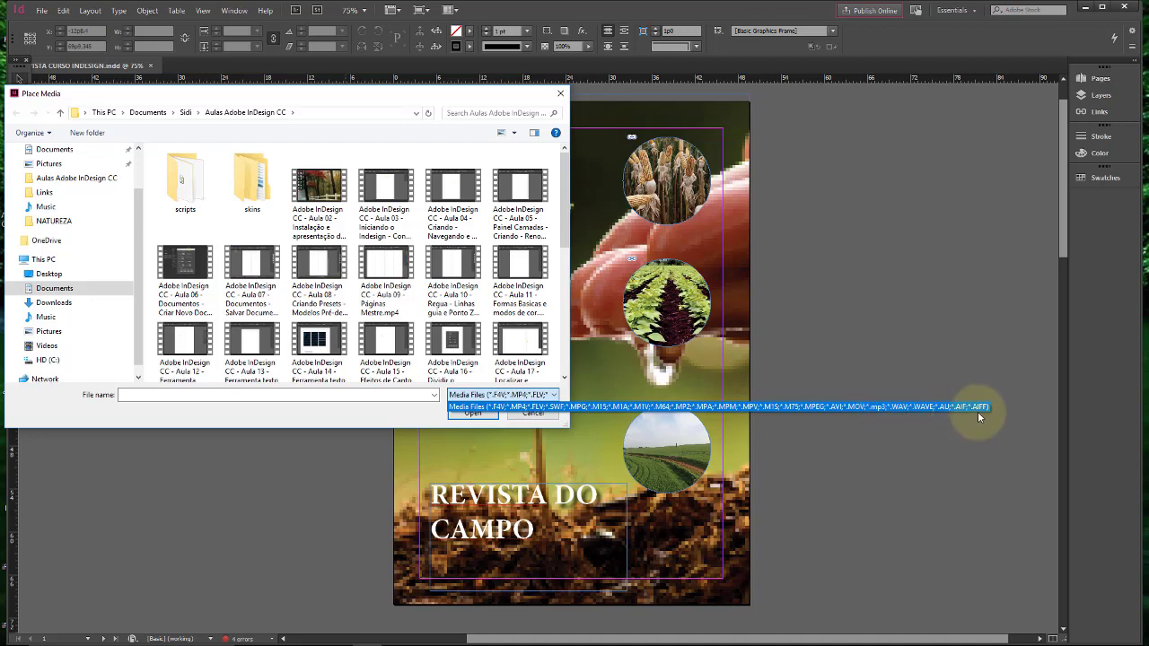
left_click(377, 98)
left_click_drag(476, 97, 714, 102)
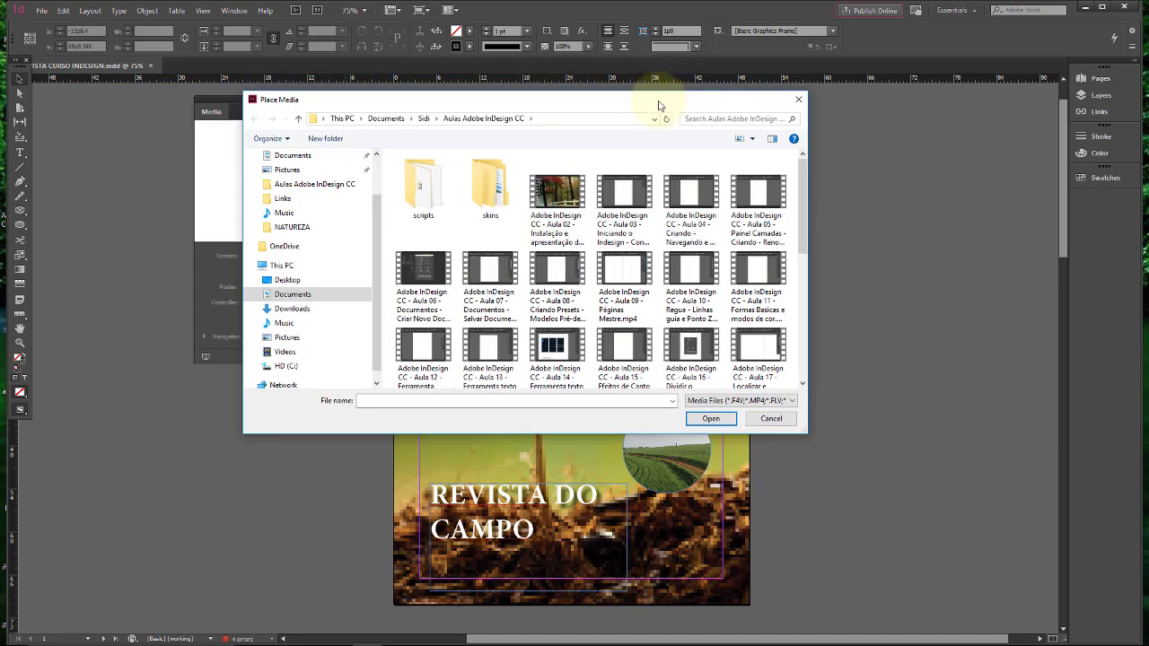
left_click(556, 202)
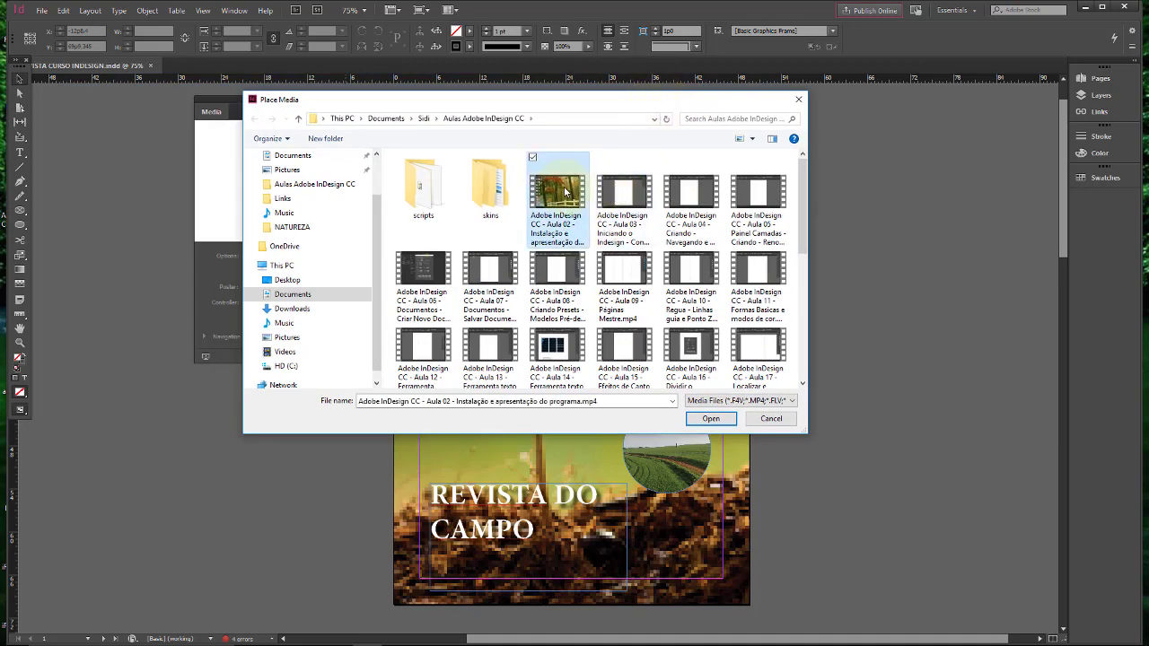
left_click(710, 420)
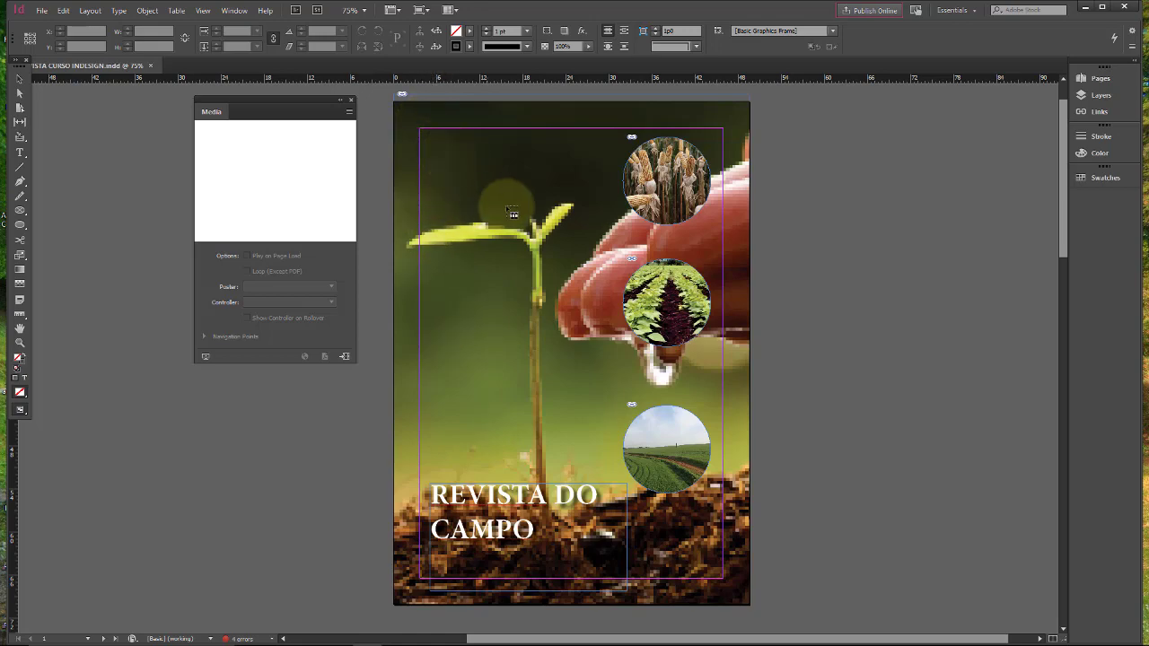
left_click(435, 140)
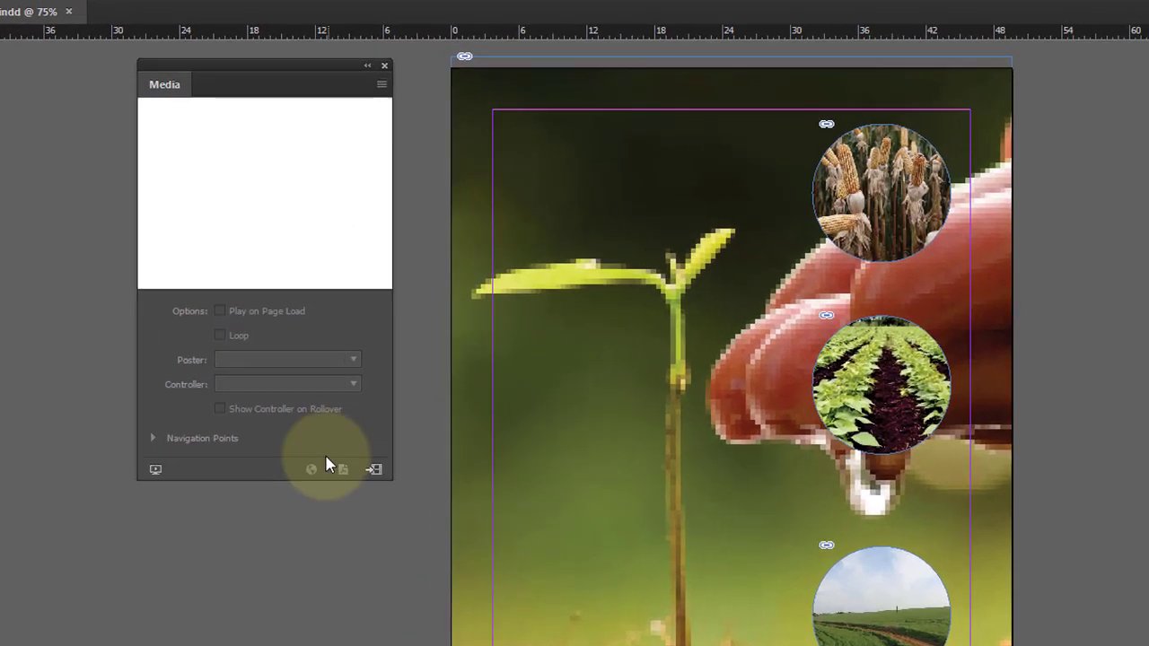
Step: Place "Adobe InDesign CC - Aula 02 - Instalação e apresentação do programa.mp4" in a frame about 17p1 by 10p11 near the cover's upper-left margin corner
left_click(344, 356)
left_click(710, 225)
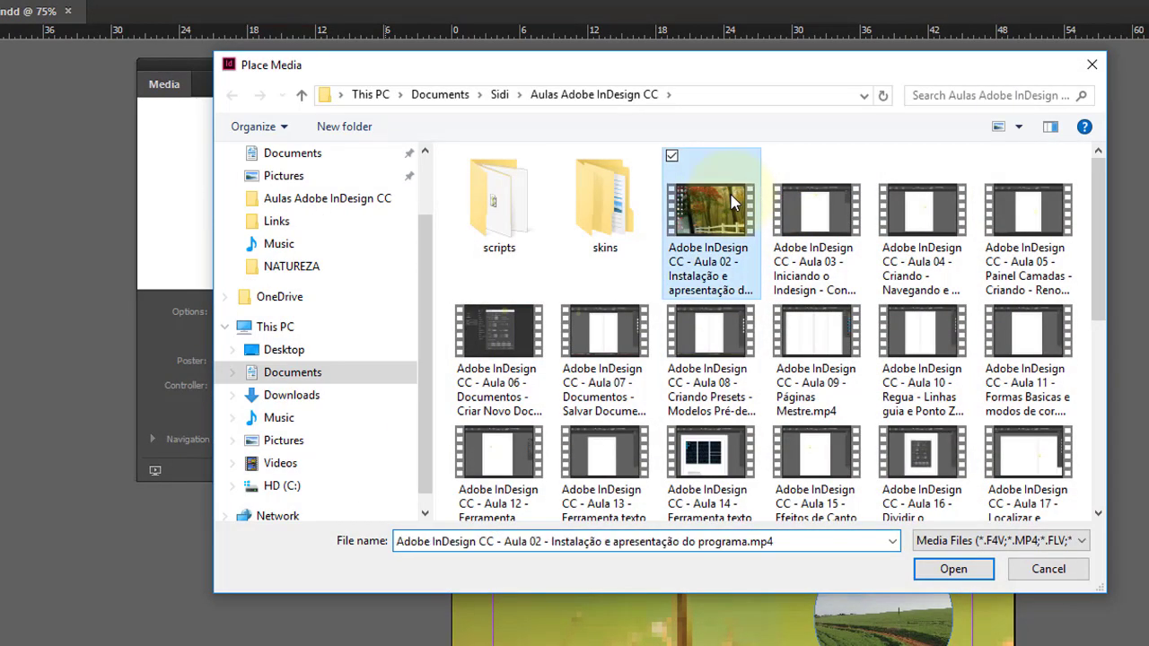
left_click(946, 575)
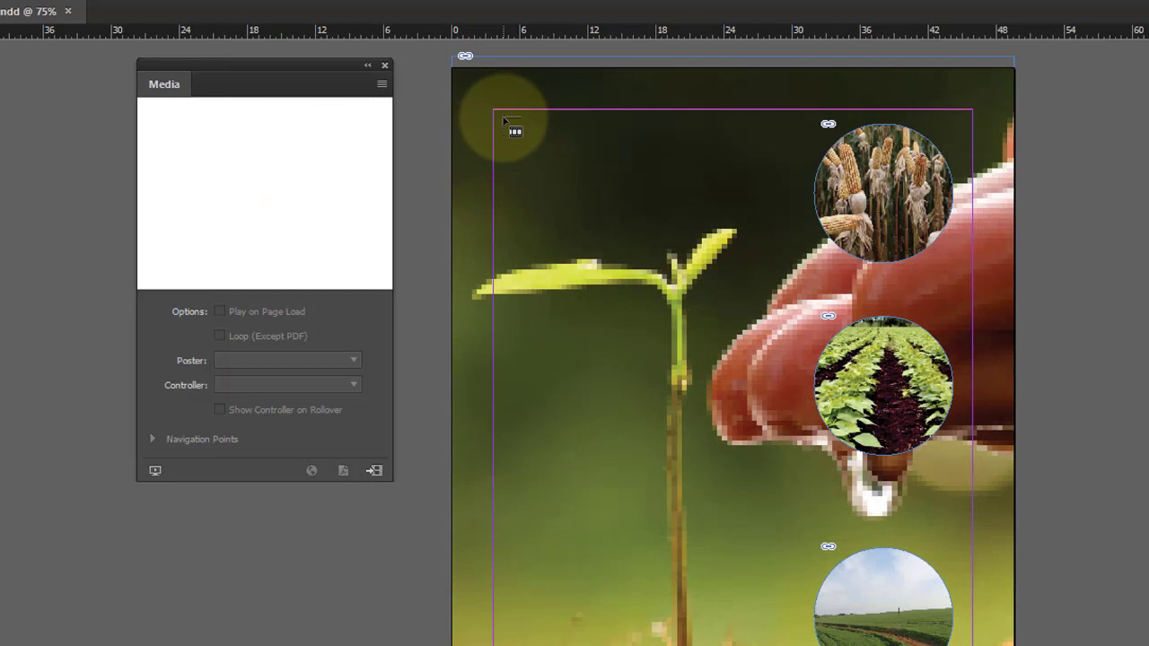
left_click_drag(501, 125, 695, 246)
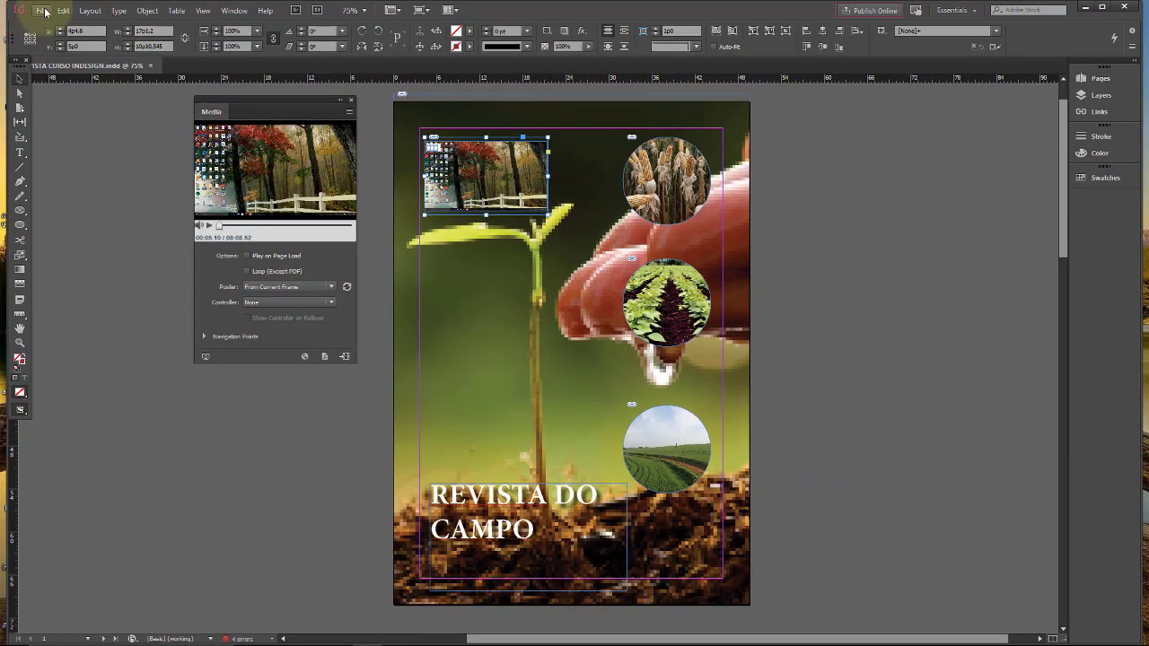
Step: Examine the document's Adobe PDF (Interactive) export format without exporting the file
left_click(42, 11)
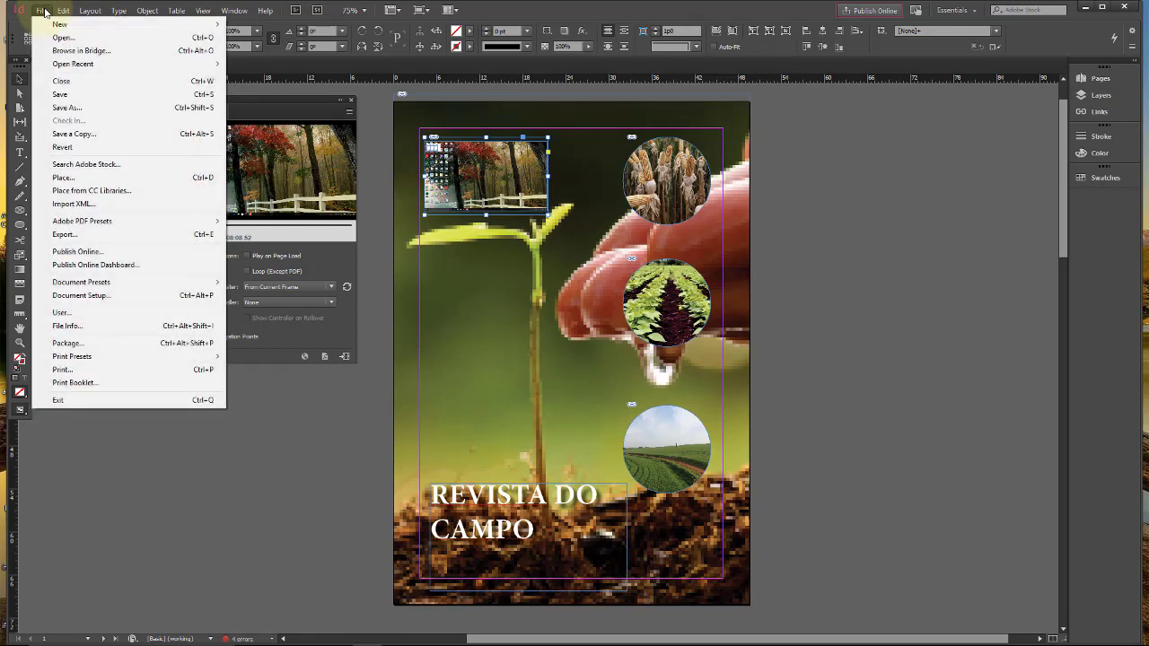
left_click(95, 235)
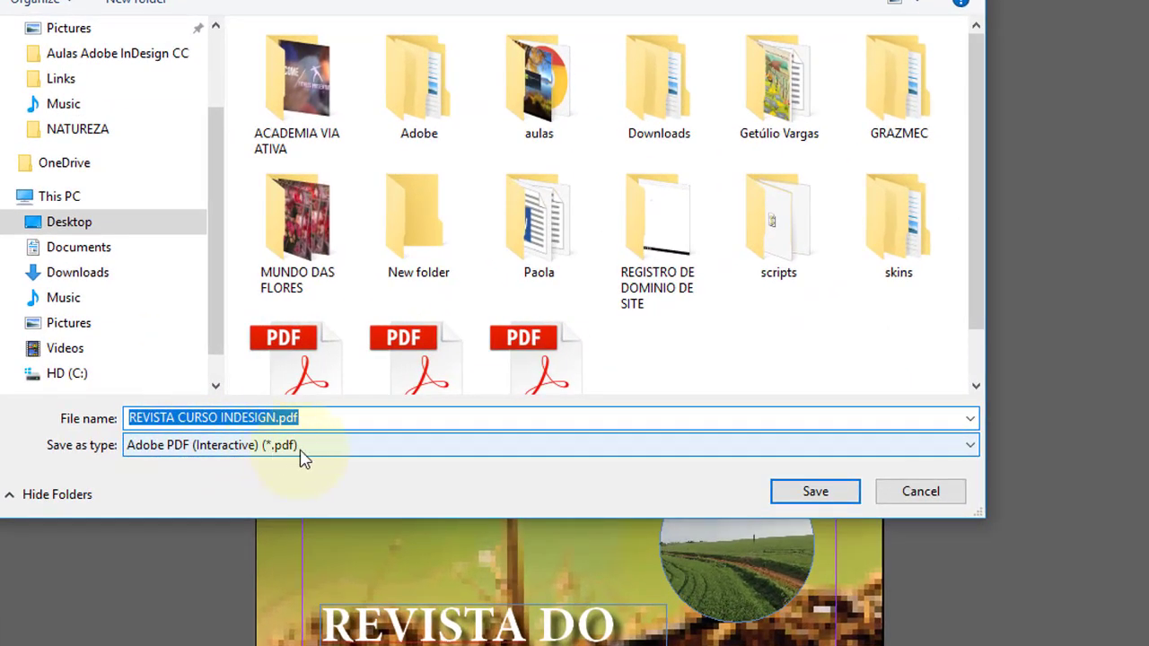
left_click(954, 494)
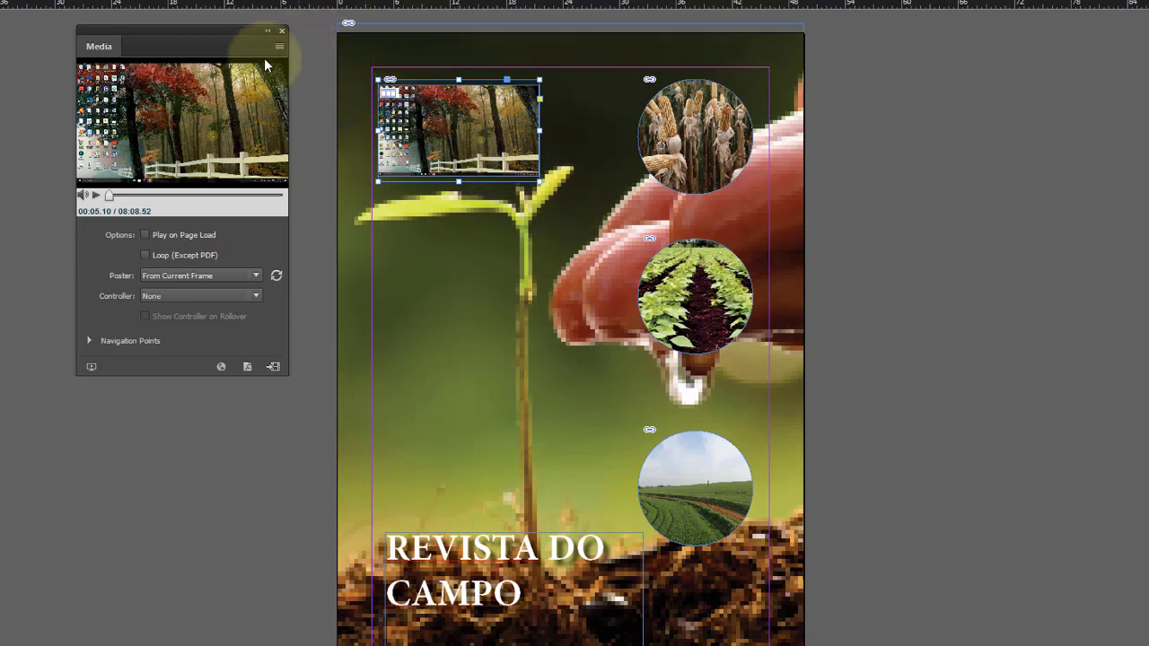
Step: Preview the cover's EPUB interactivity, test the video's play, pause, seek and volume controls, and close the preview
left_click(91, 368)
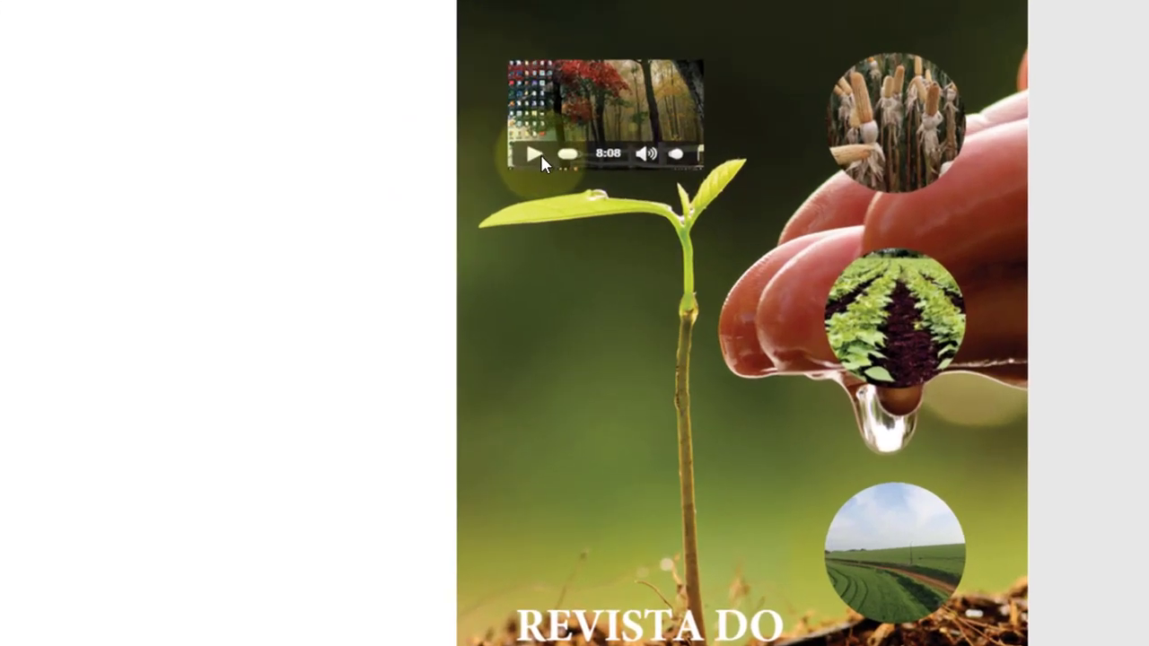
left_click(538, 154)
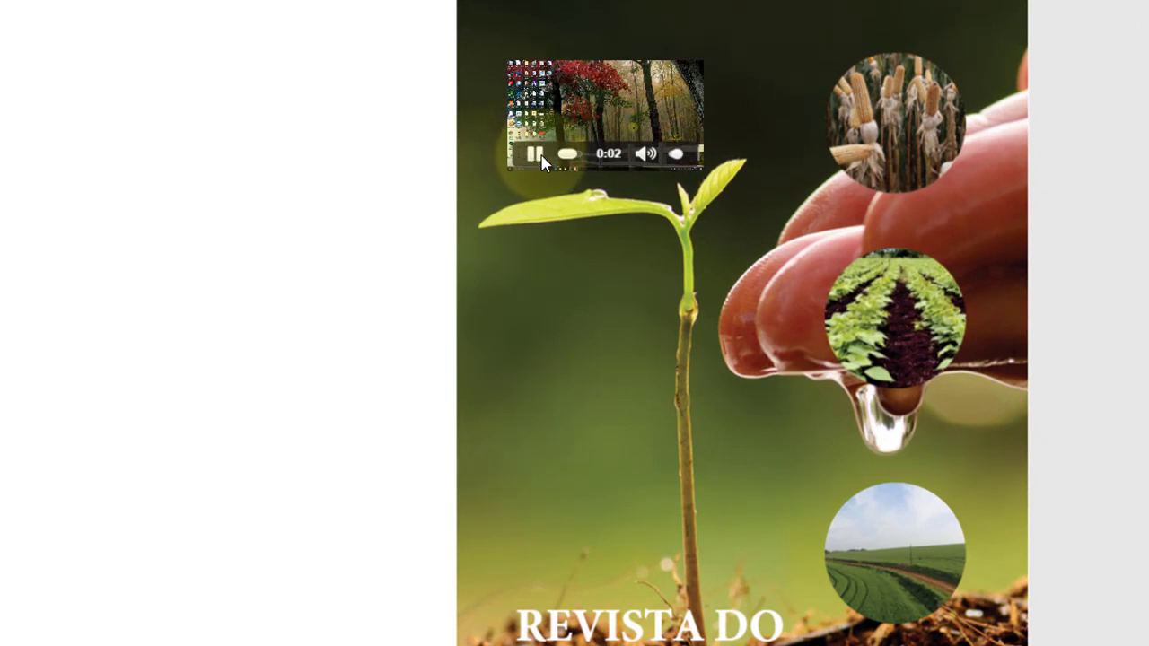
left_click(569, 156)
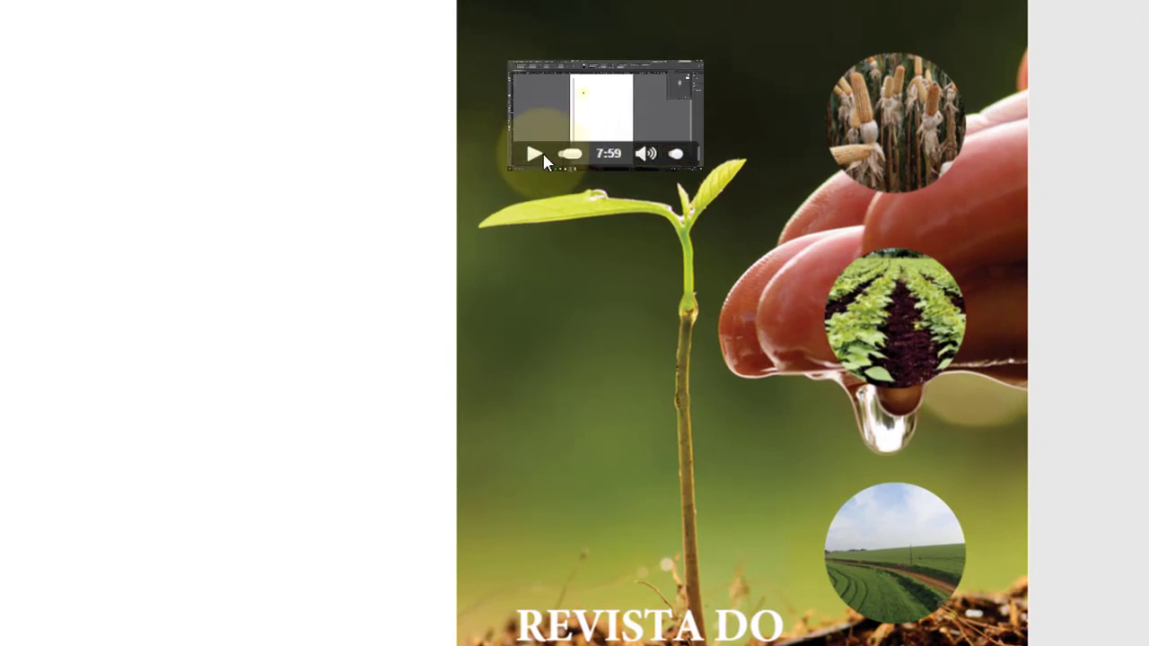
left_click_drag(578, 157, 575, 160)
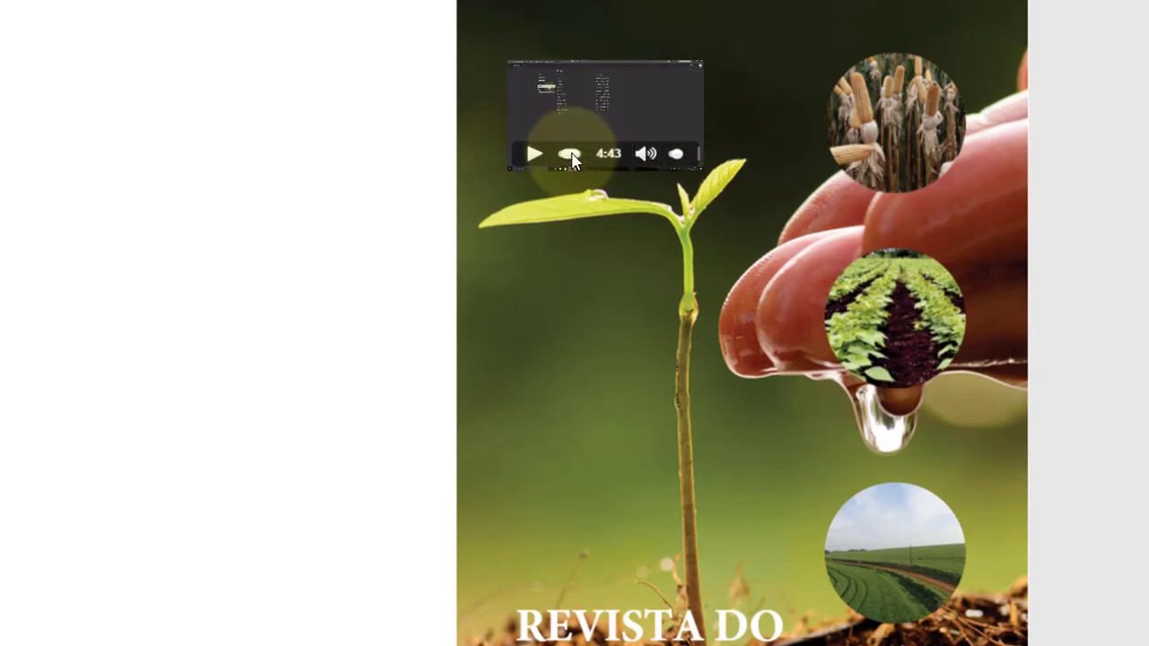
left_click(535, 156)
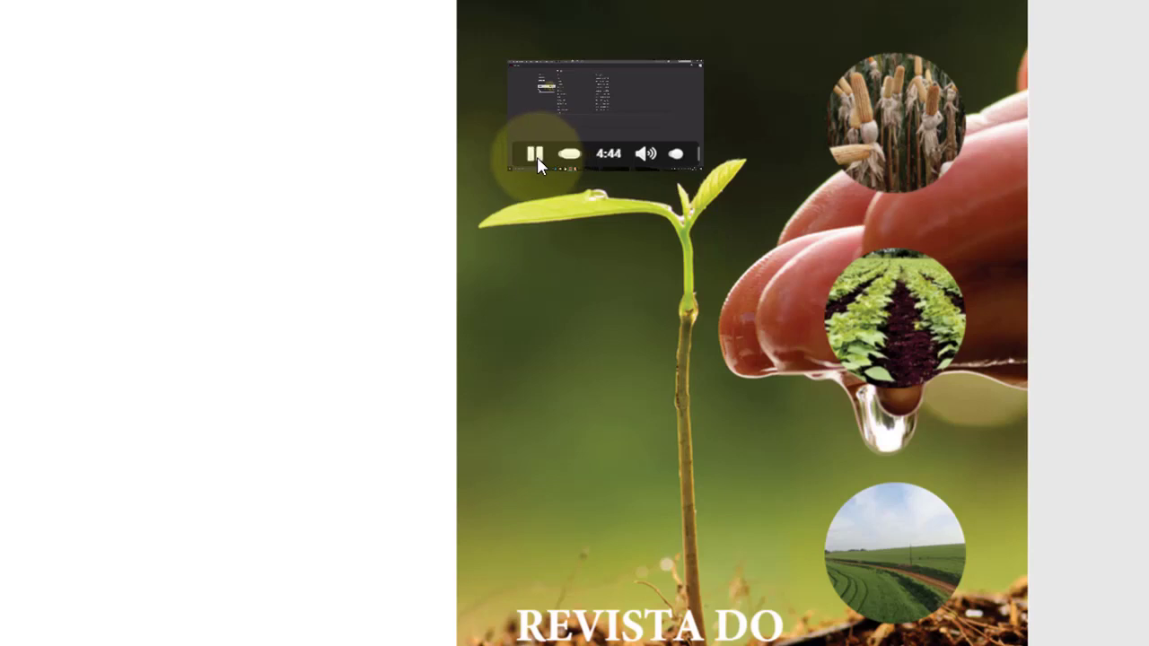
left_click_drag(674, 156, 664, 160)
left_click(678, 156)
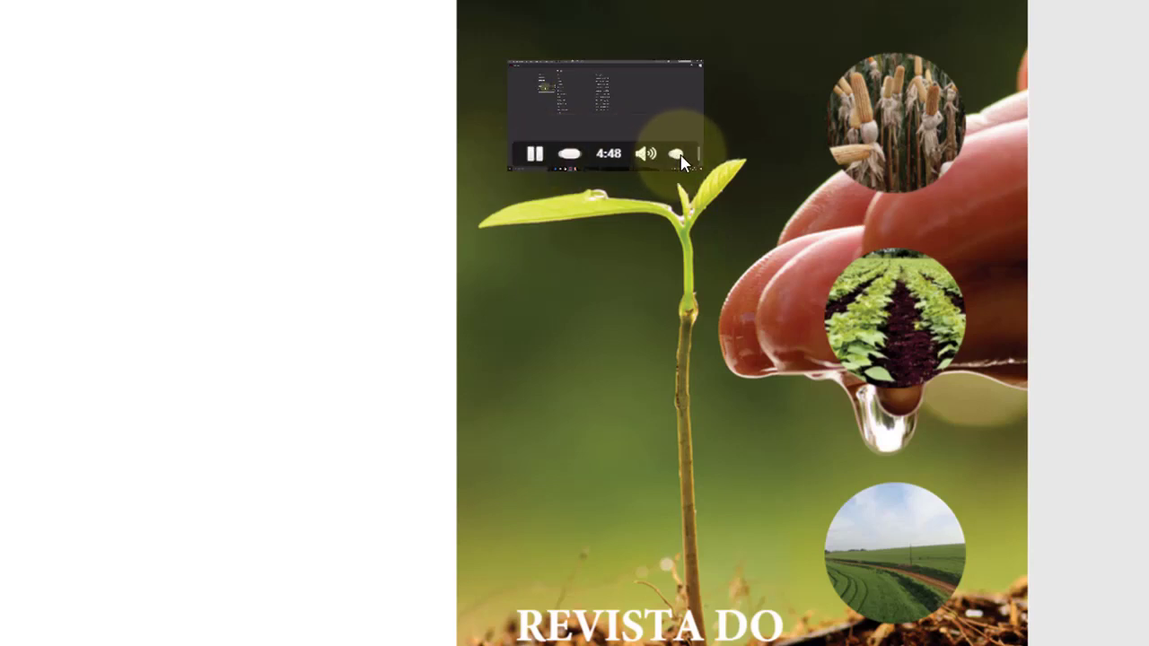
left_click(536, 155)
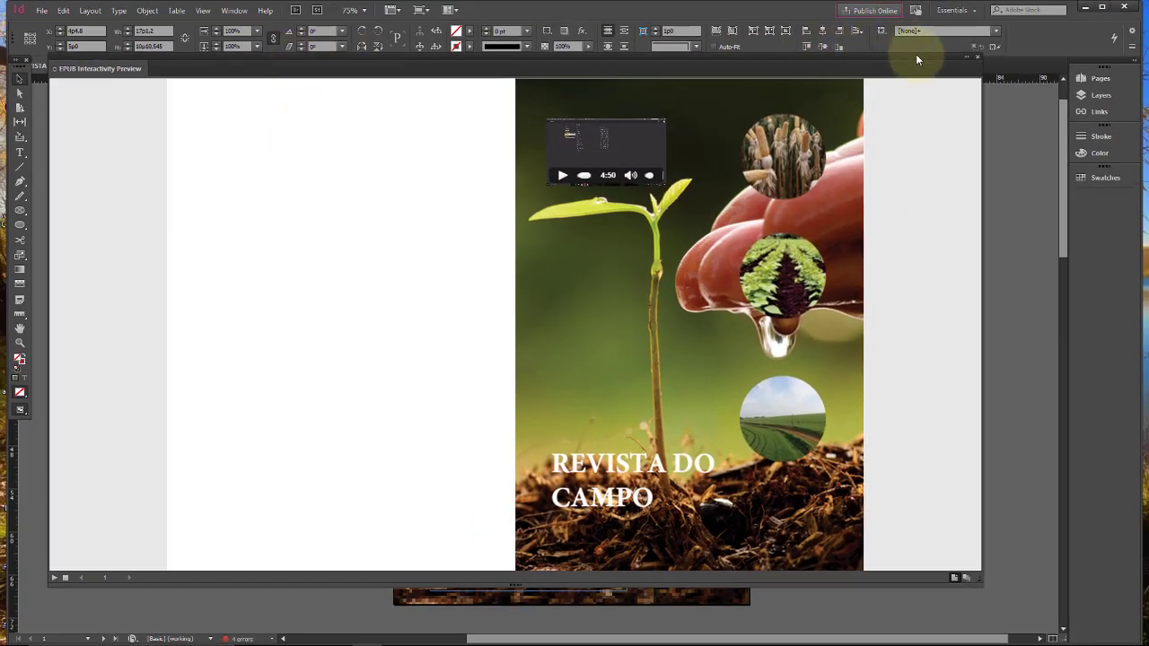
left_click_drag(916, 59, 956, 157)
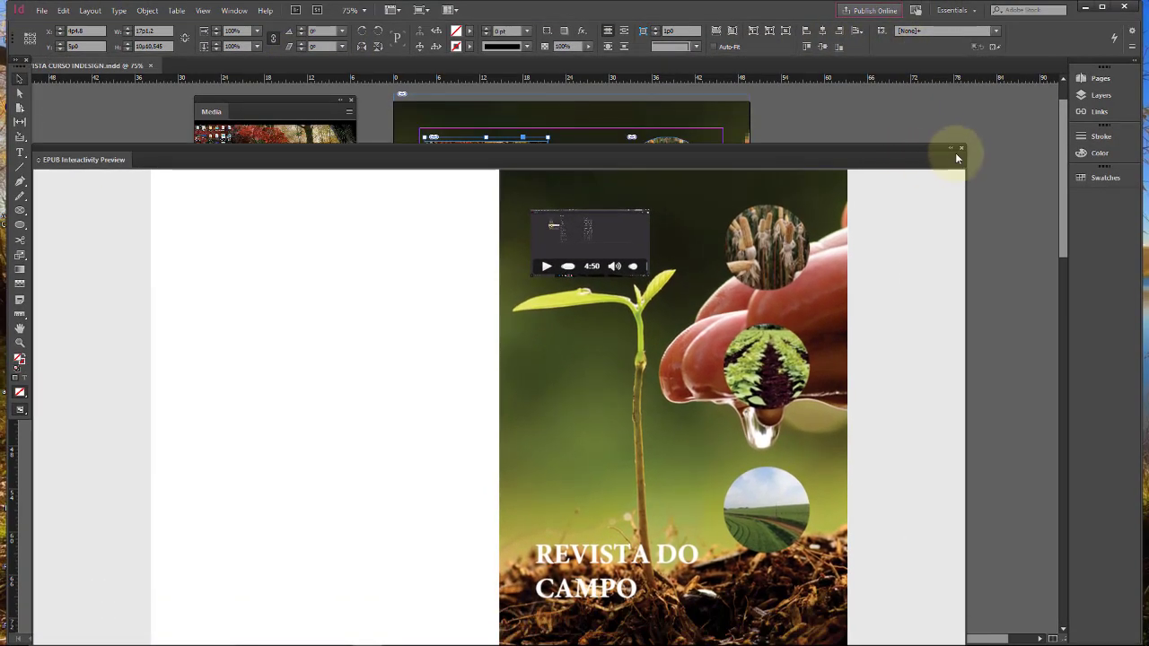
left_click(958, 148)
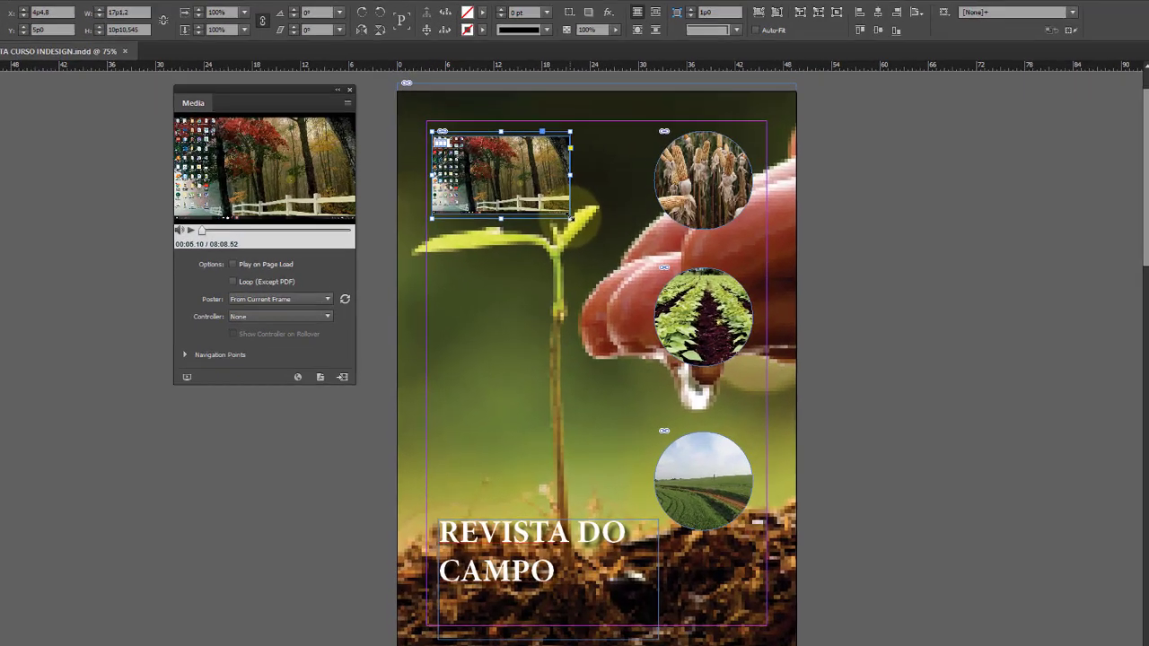
left_click_drag(551, 217, 612, 253)
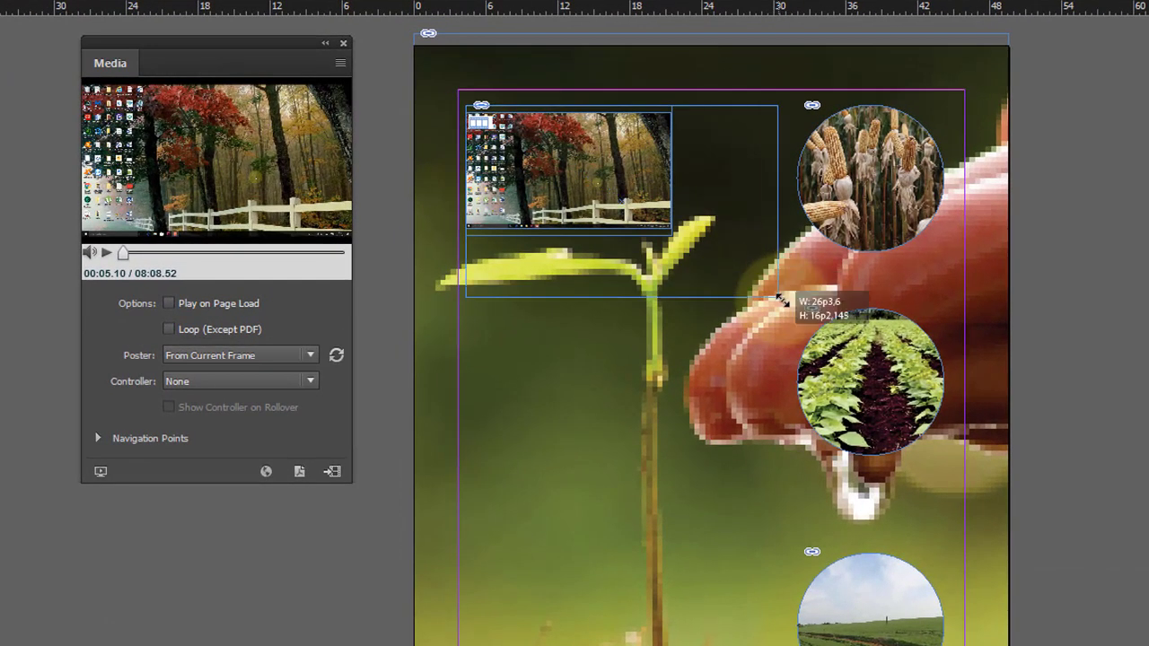
left_click_drag(780, 299, 786, 302)
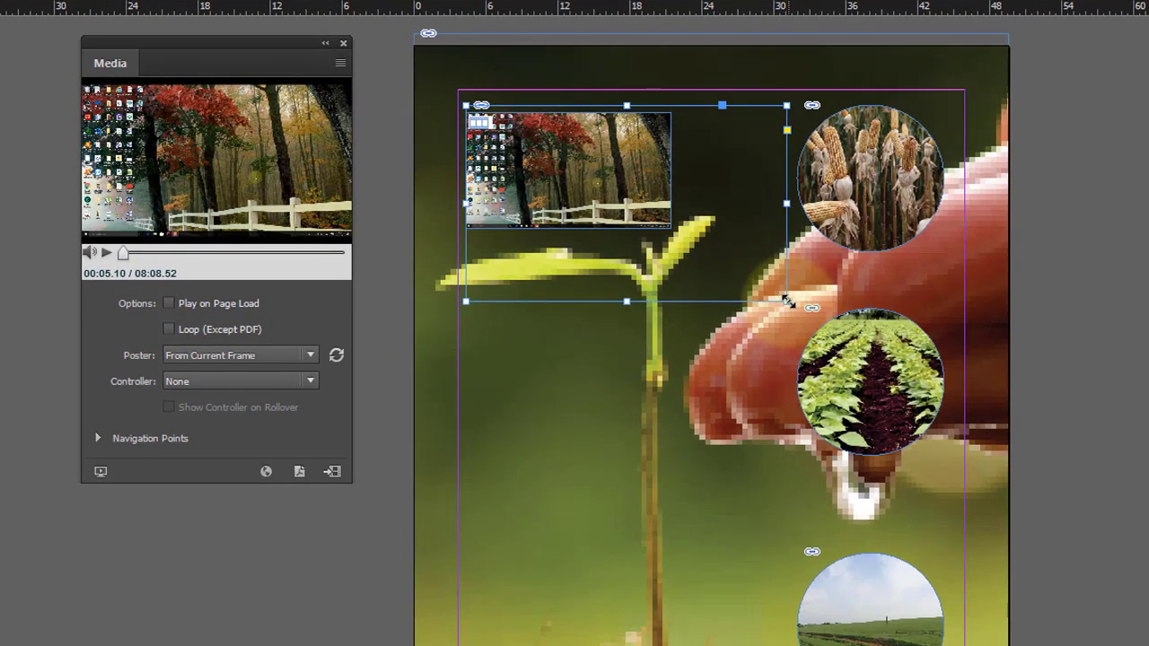
double_click(787, 302)
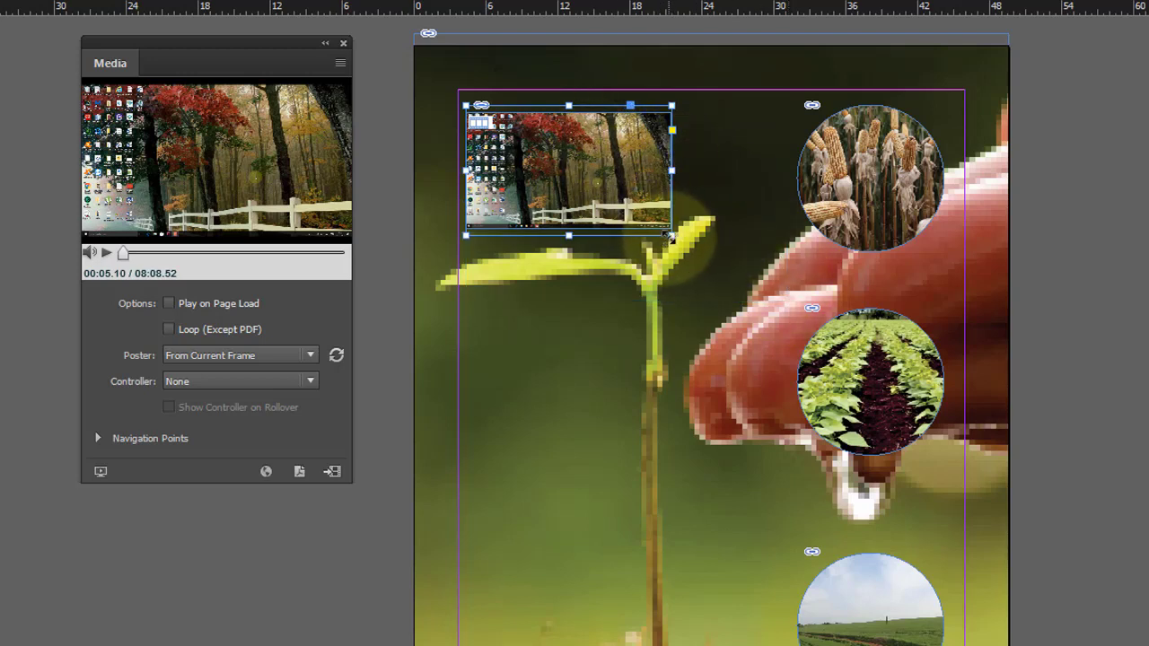
Step: Enlarge the cover video's frame towards the circular photos and scale the video image up to nearly fill it
left_click_drag(671, 237, 786, 297)
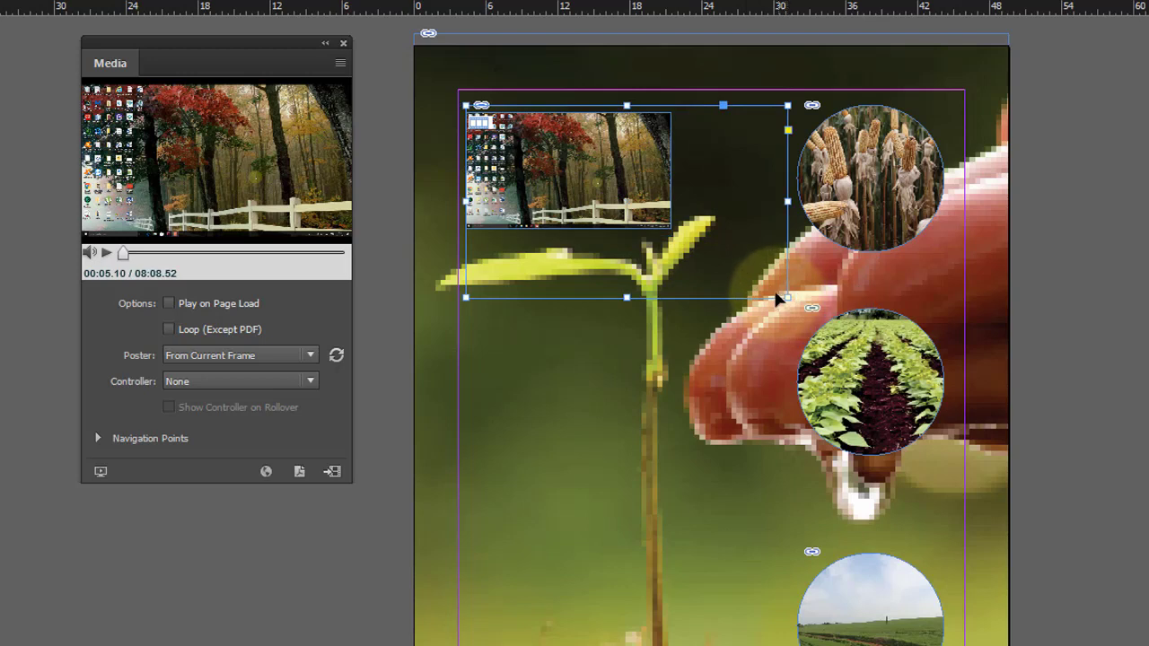
left_click(661, 193)
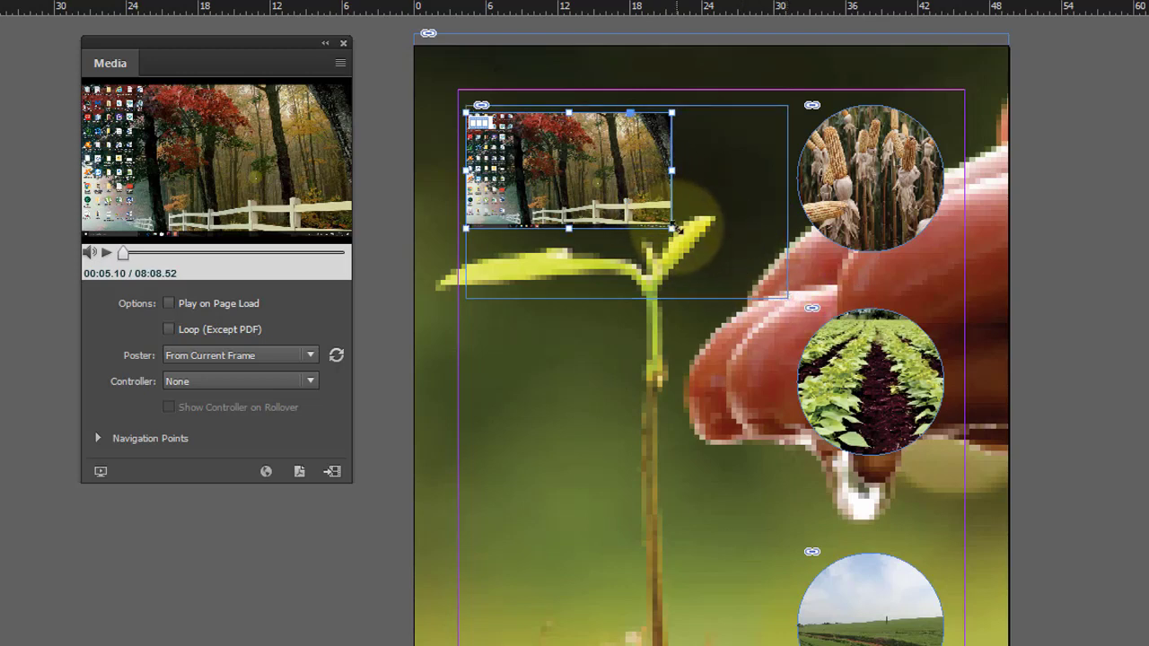
mouse_move(672, 227)
left_mouse_down()
mouse_move(741, 253)
mouse_move(772, 286)
left_mouse_up()
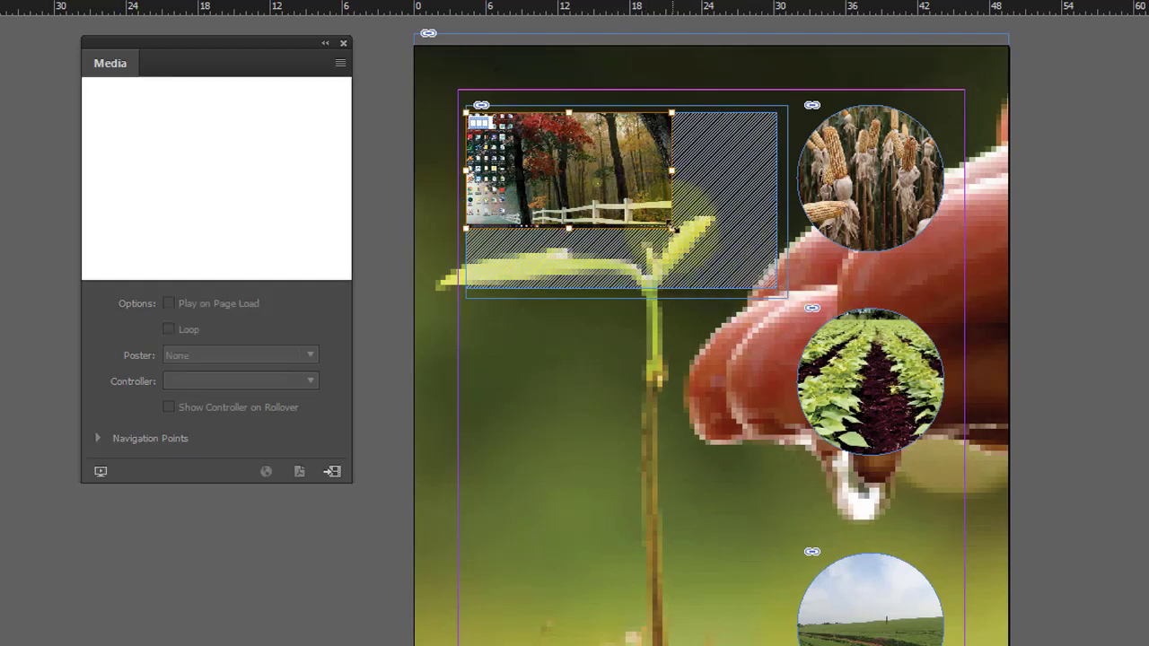
left_click_drag(672, 230, 779, 291)
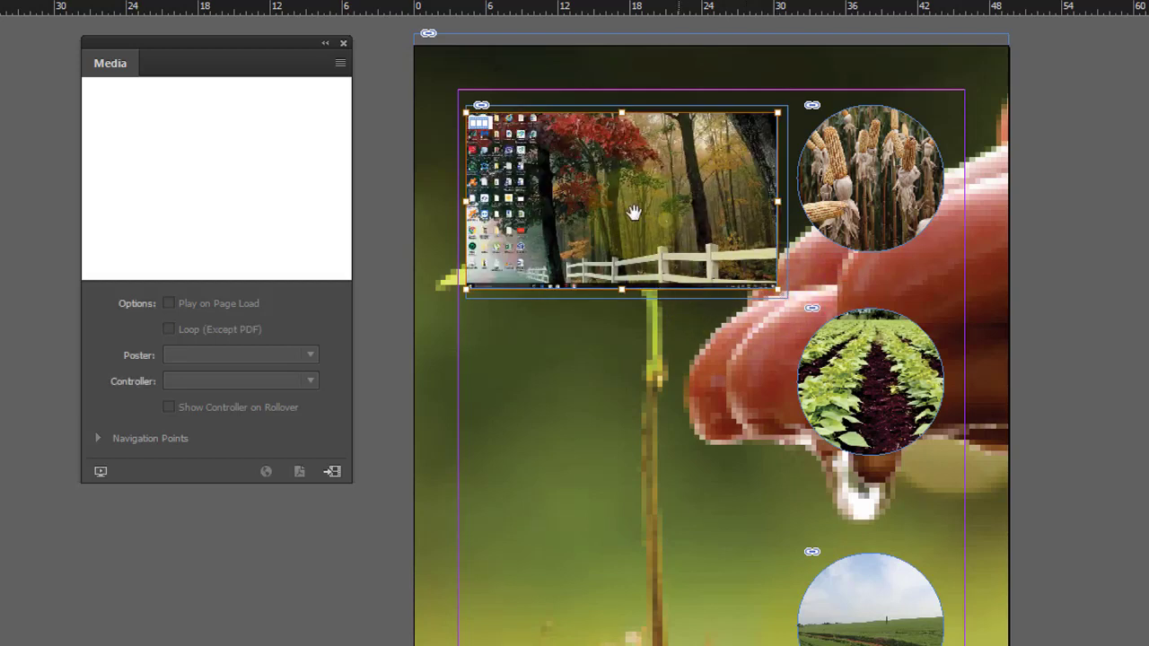
left_click(725, 49)
left_click(763, 144)
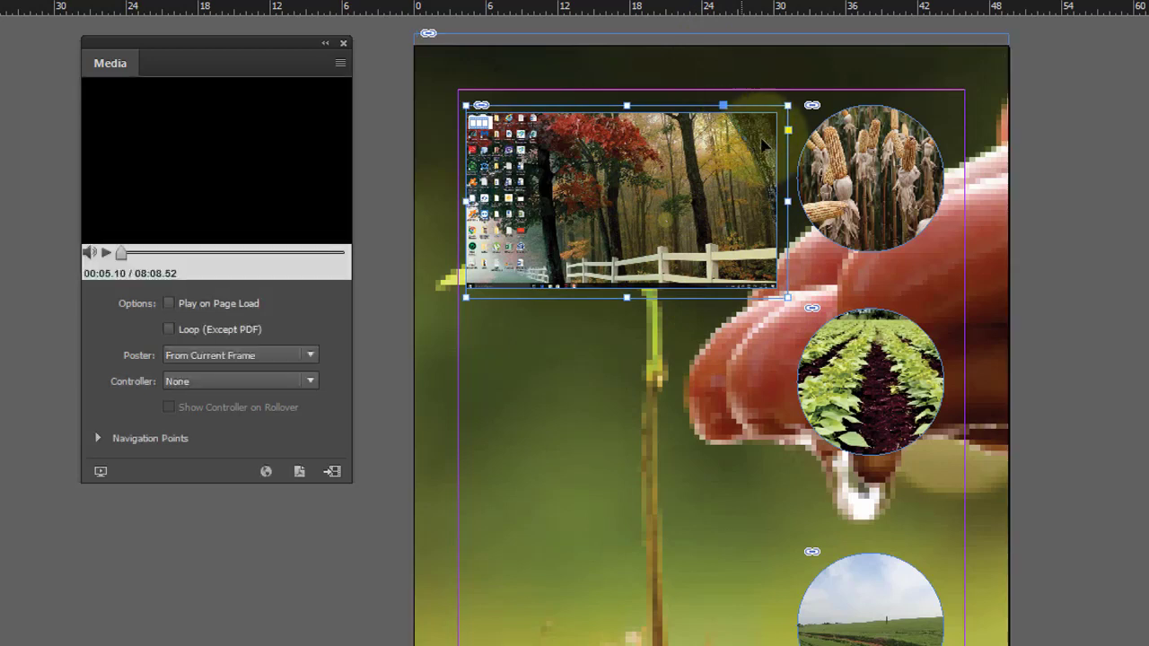
Step: Trim the video frame to about 25p11 by 15p5, move it just above the REVISTA DO CAMPO title, and display the document's pages
left_click_drag(788, 301, 776, 289)
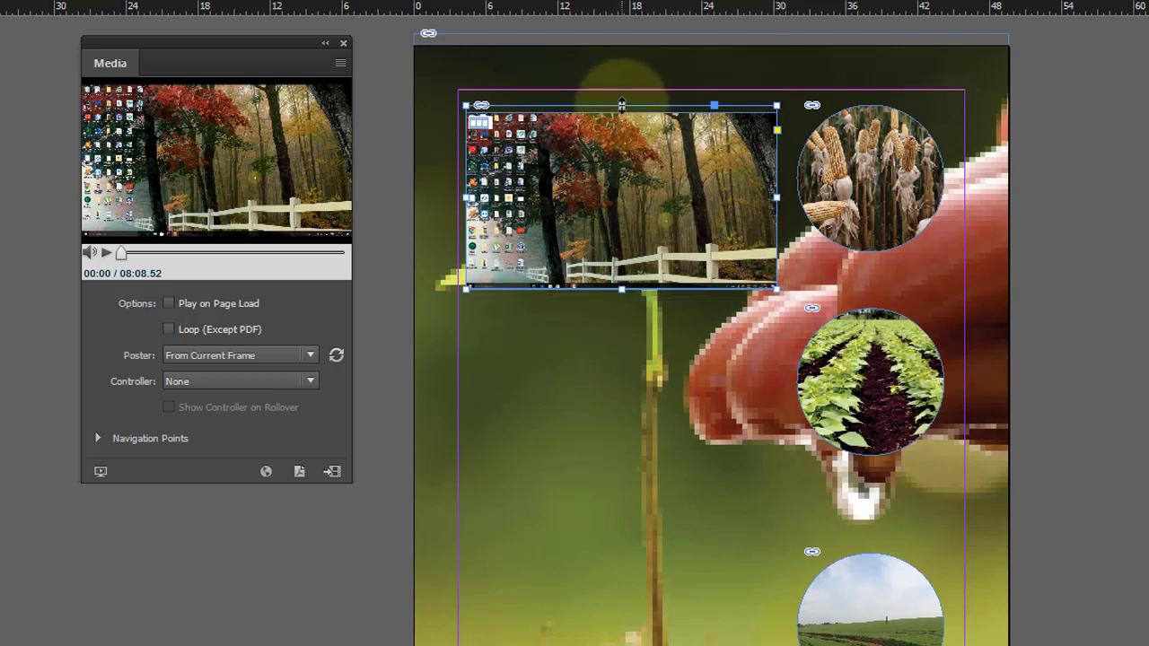
left_click_drag(622, 106, 633, 105)
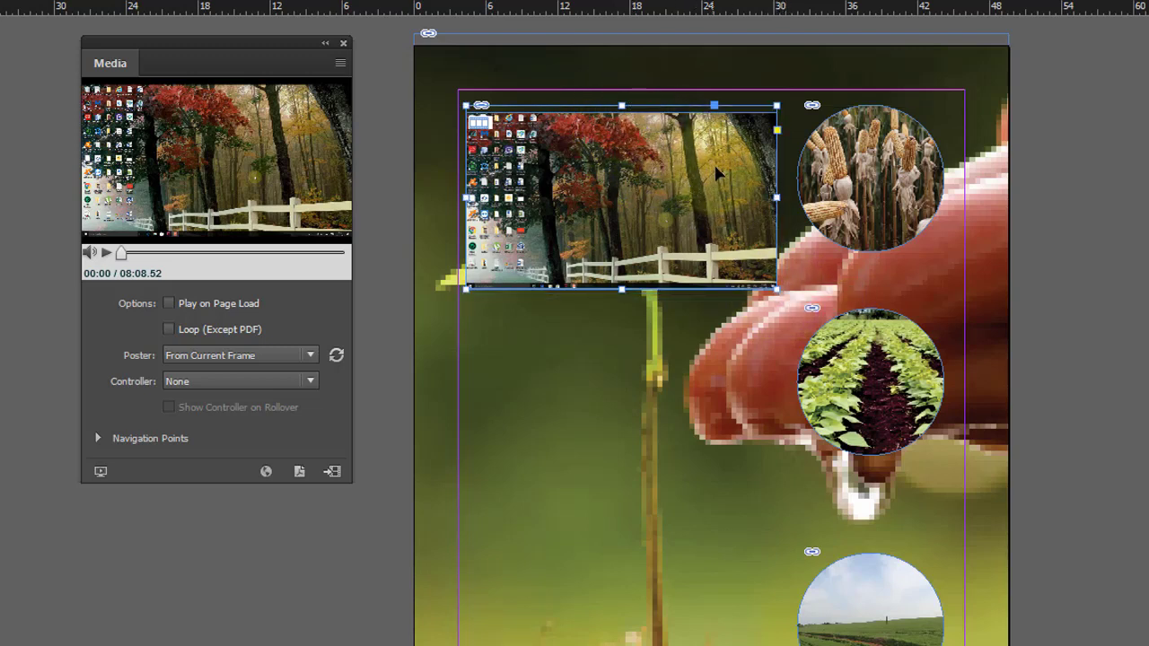
left_click(718, 72)
left_click(718, 144)
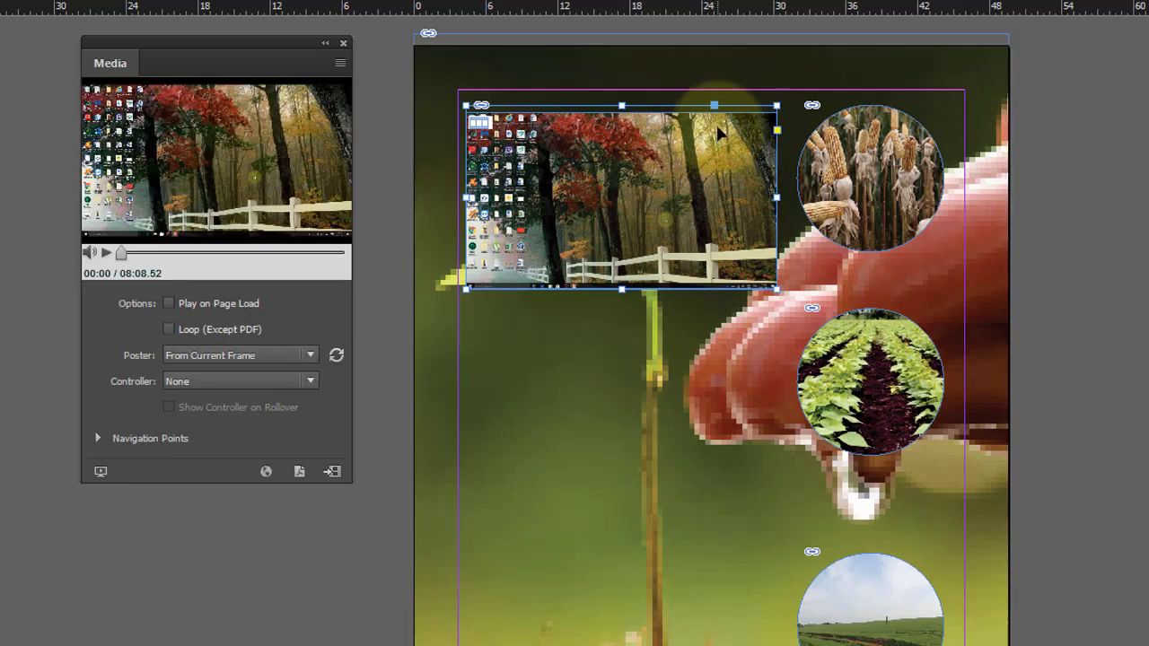
left_click_drag(715, 123, 723, 512)
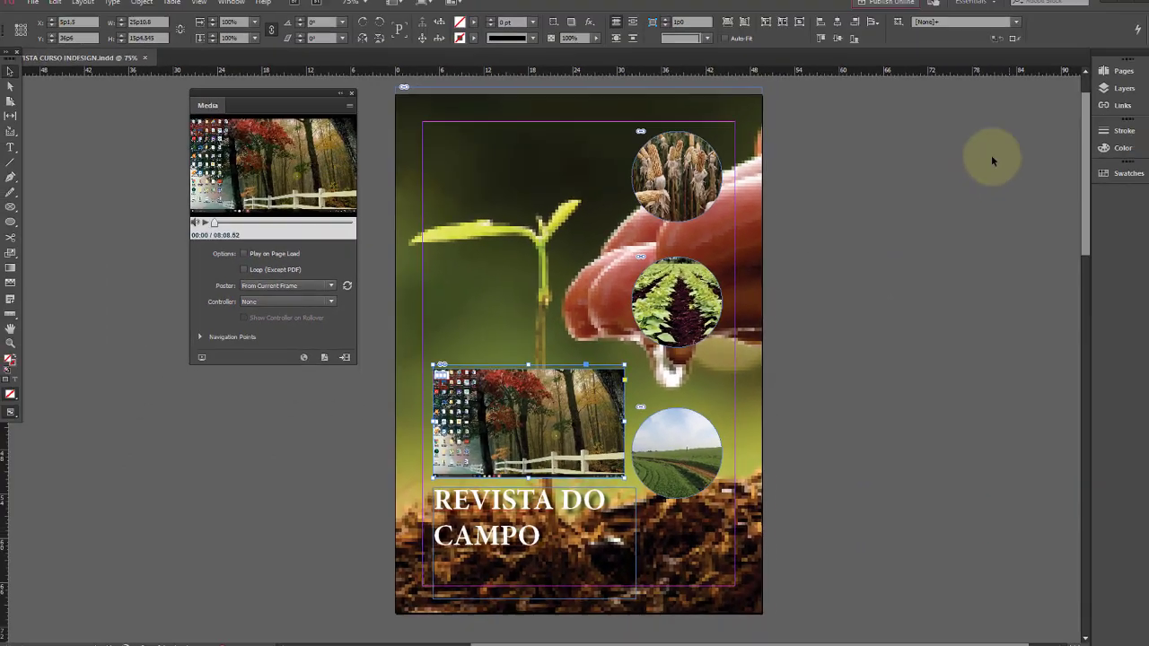
left_click(1122, 71)
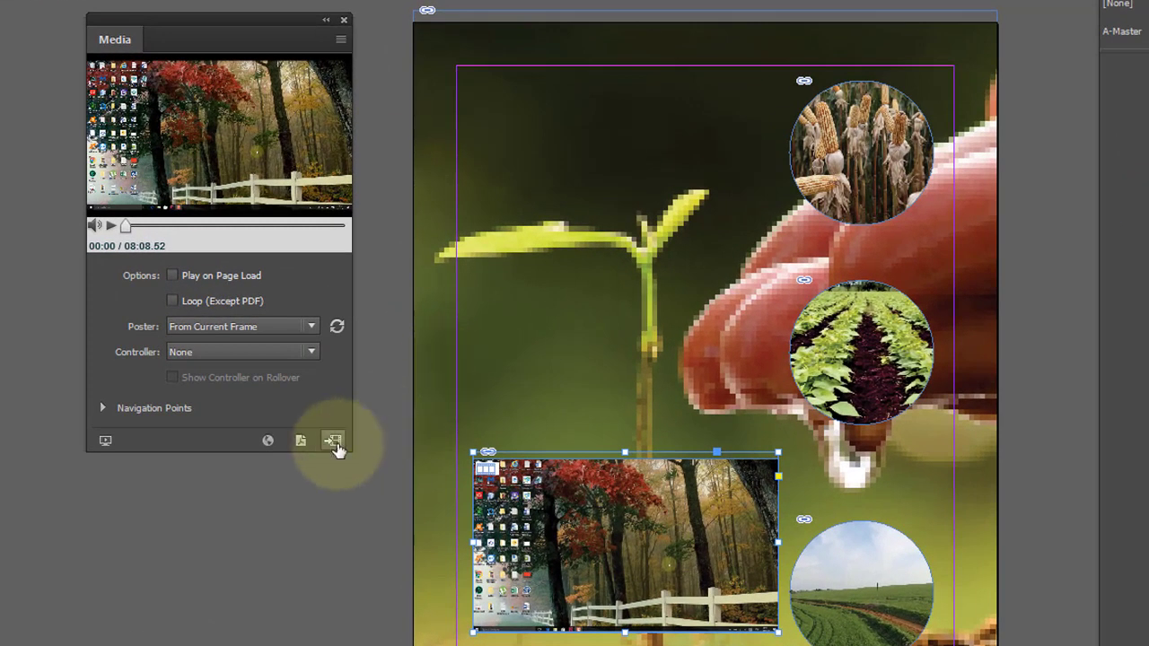
Step: Place "De Janeiro a Janeiro.mp3" from the Music folder in a frame about 3p5 square at the cover's upper-left margin corner
left_click(334, 442)
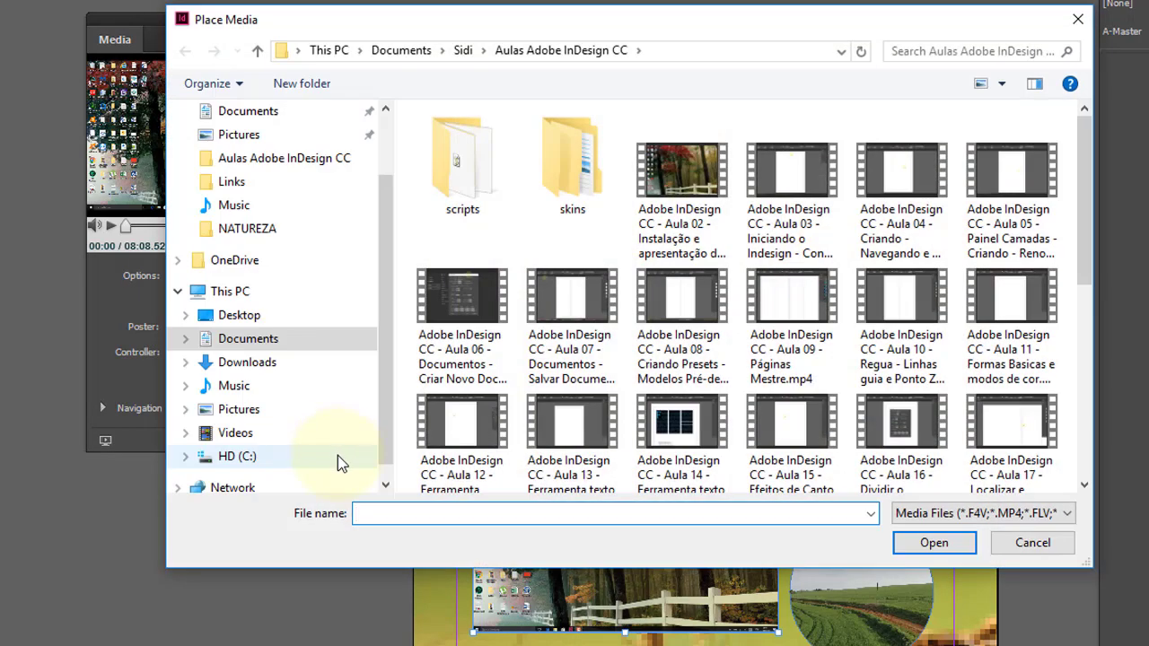
scroll(380, 288, "down", 1)
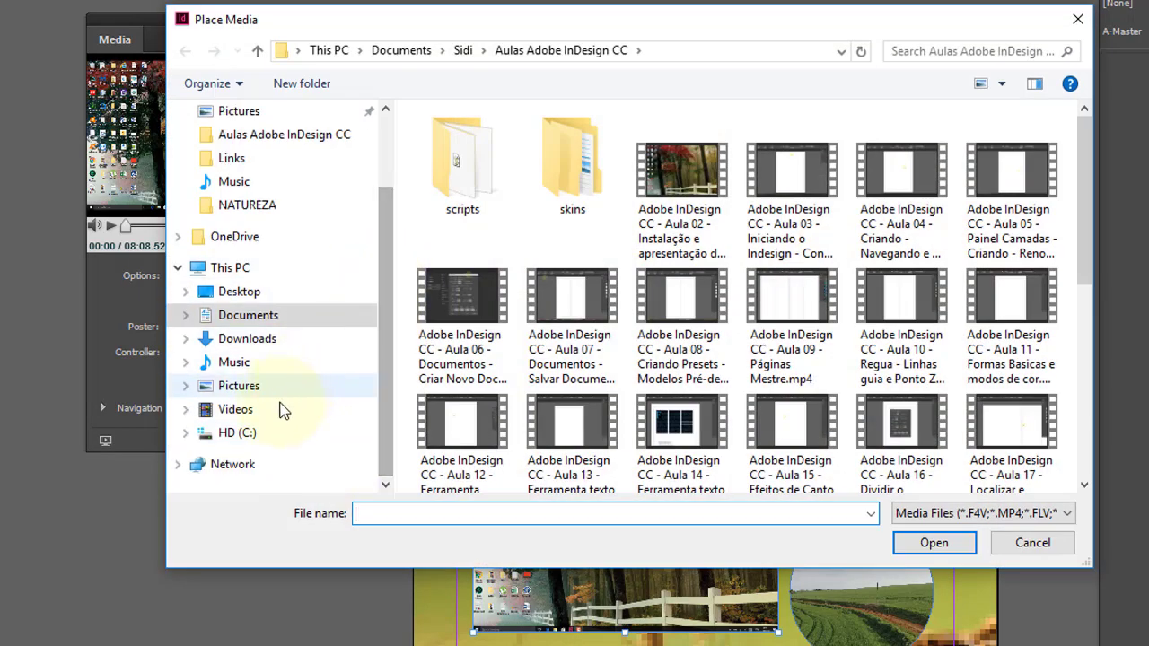
left_click(274, 364)
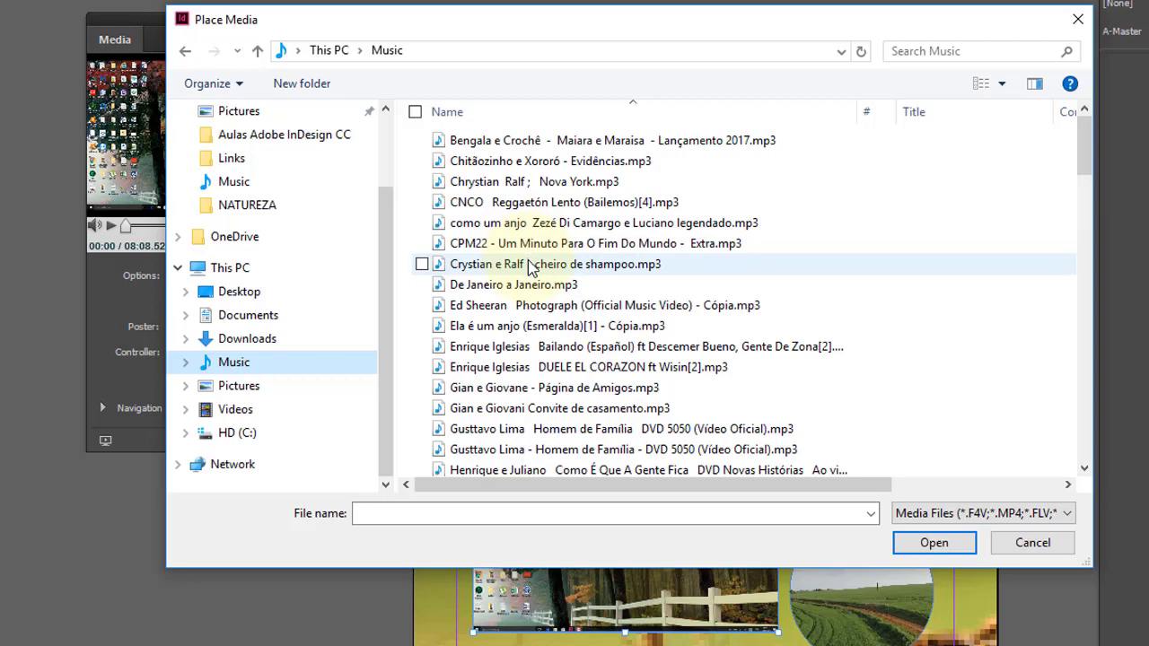
left_click(530, 285)
left_click(936, 543)
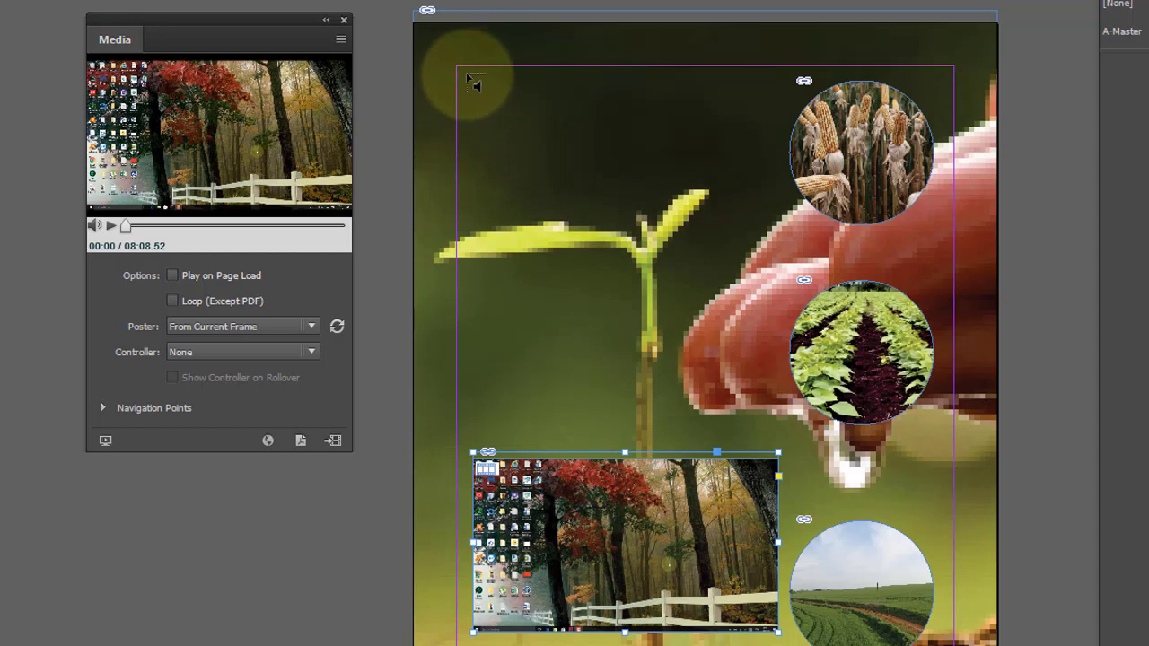
left_click_drag(467, 76, 509, 118)
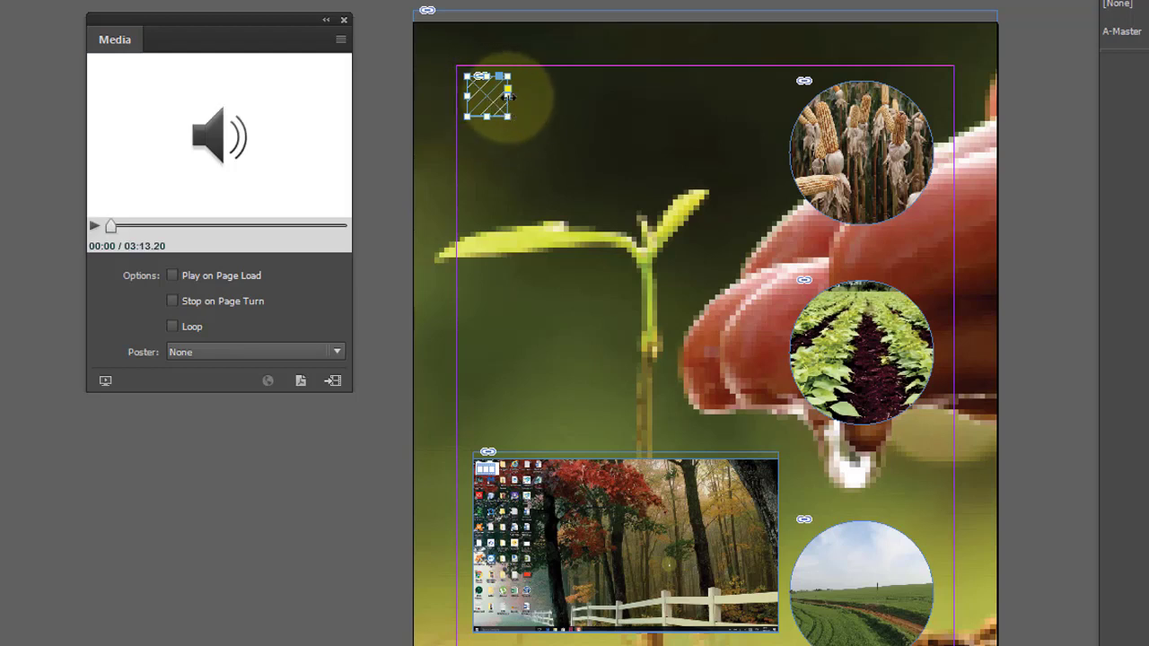
left_click(530, 91)
left_click(502, 106)
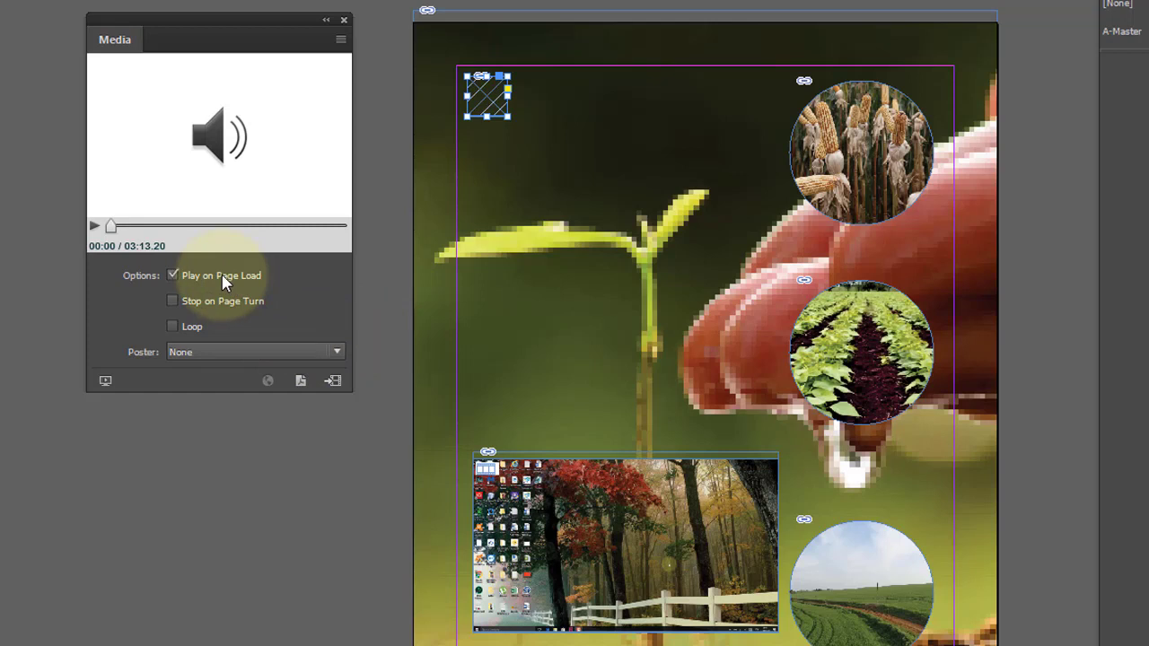
Step: Set the sound clip's poster to Standard, comparing it with None on the page
left_click(214, 352)
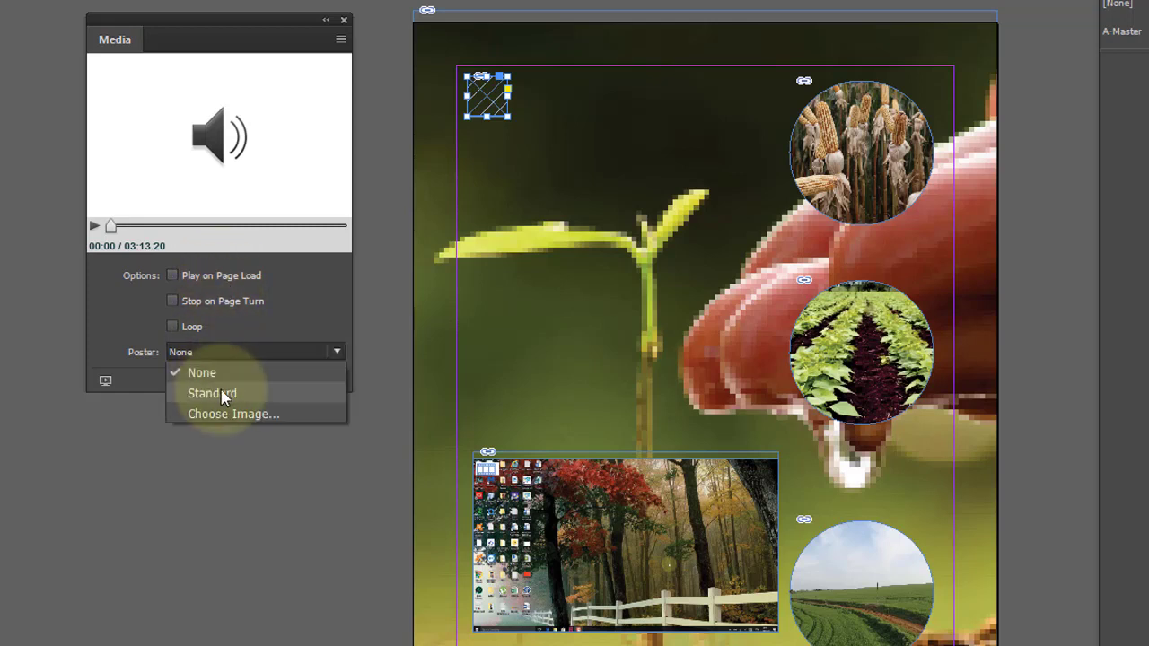
left_click(221, 395)
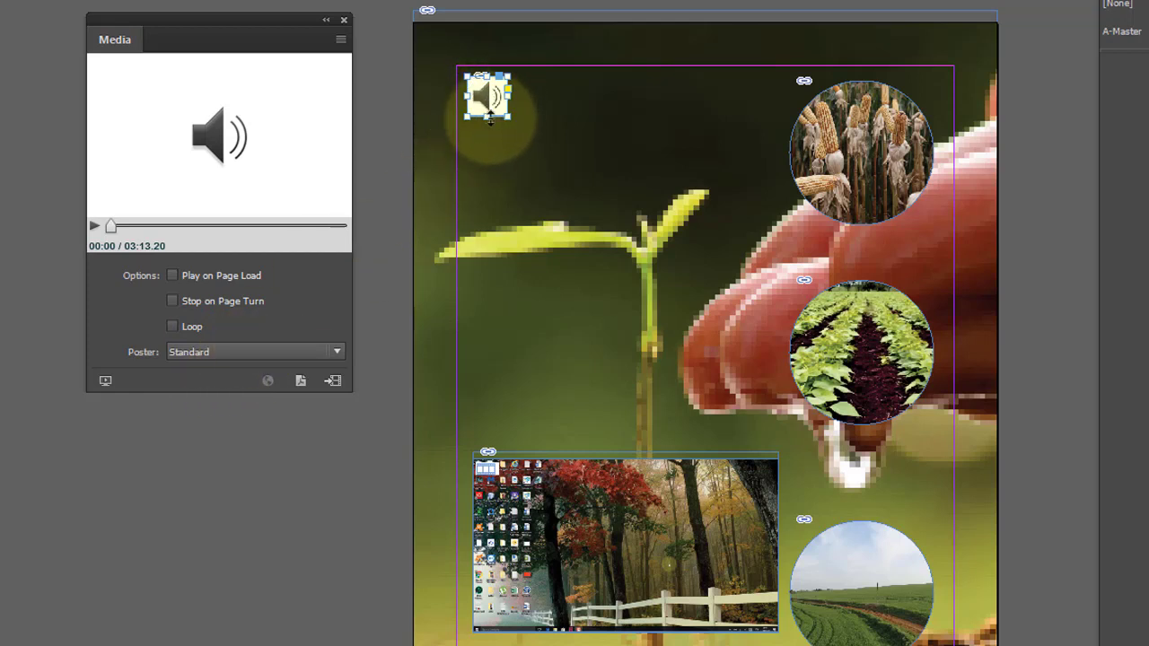
left_click(331, 350)
left_click(269, 371)
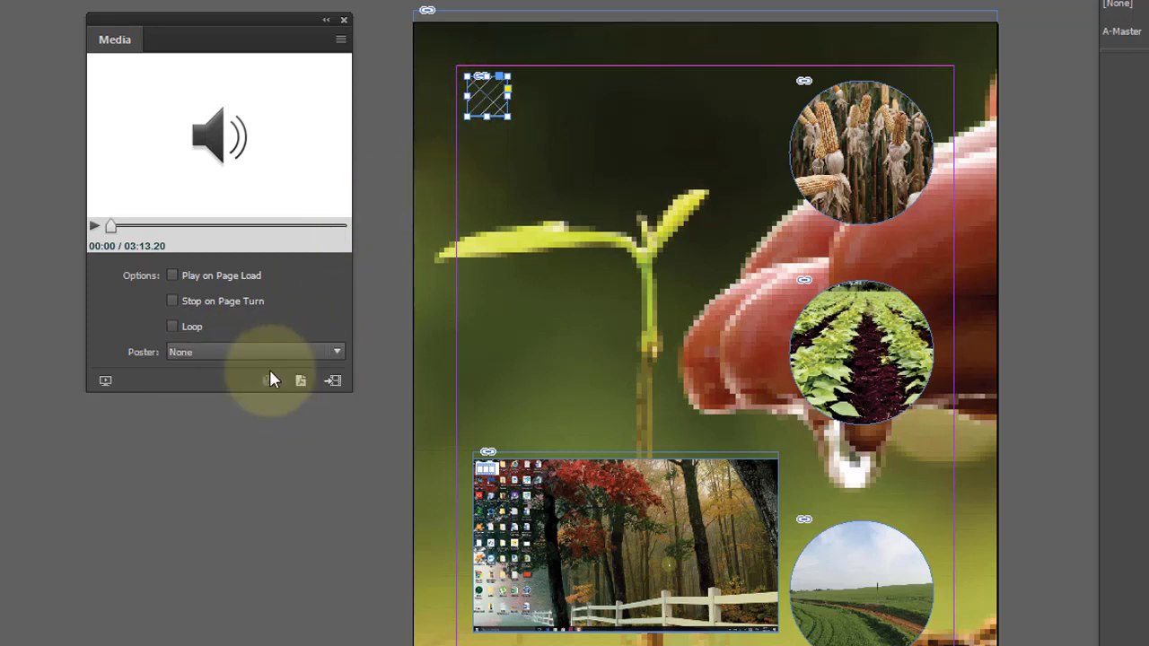
left_click(270, 351)
left_click(258, 395)
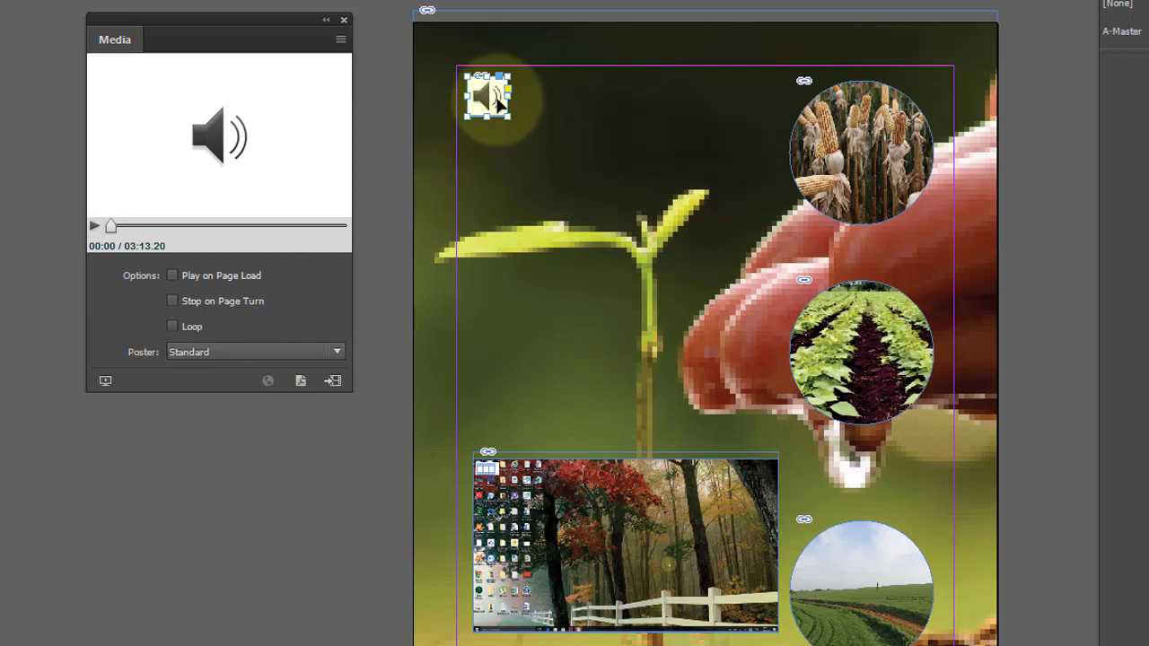
Step: Examine the image formats accepted for a custom sound poster and cancel without choosing an image
left_click(280, 352)
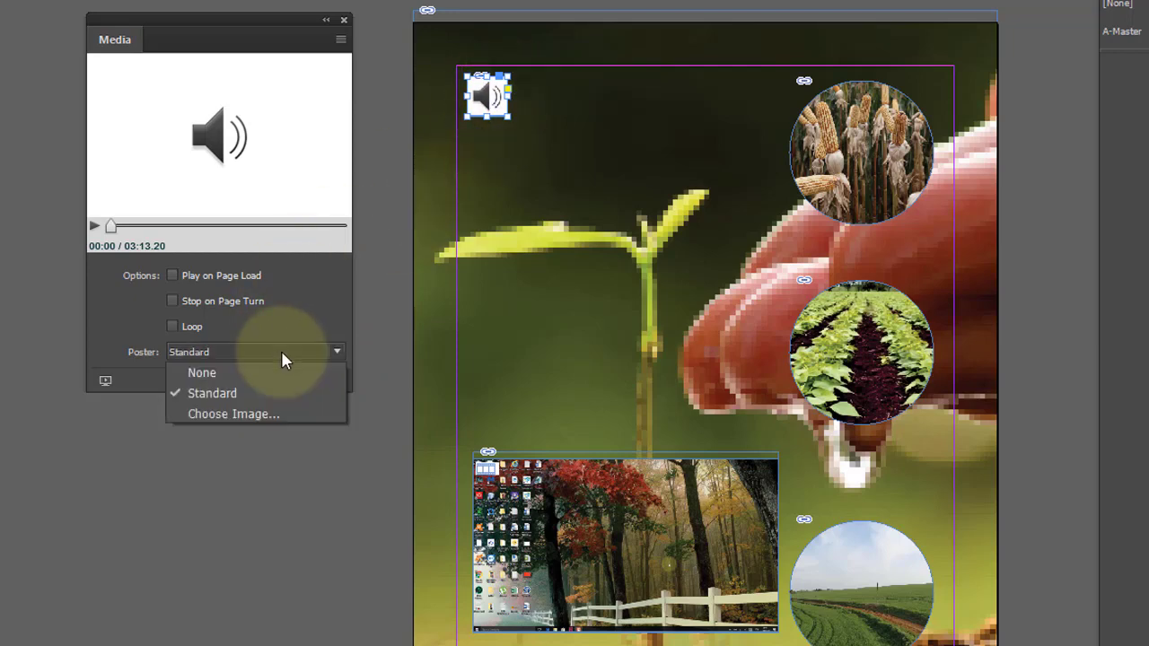
left_click(266, 414)
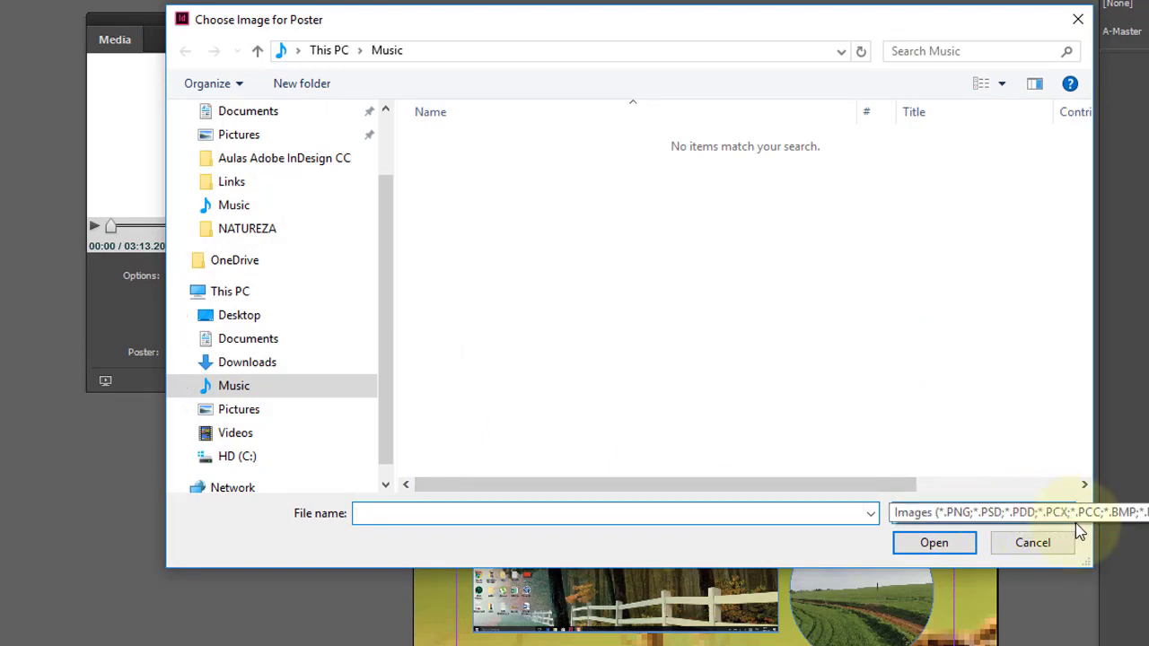
left_click(1032, 542)
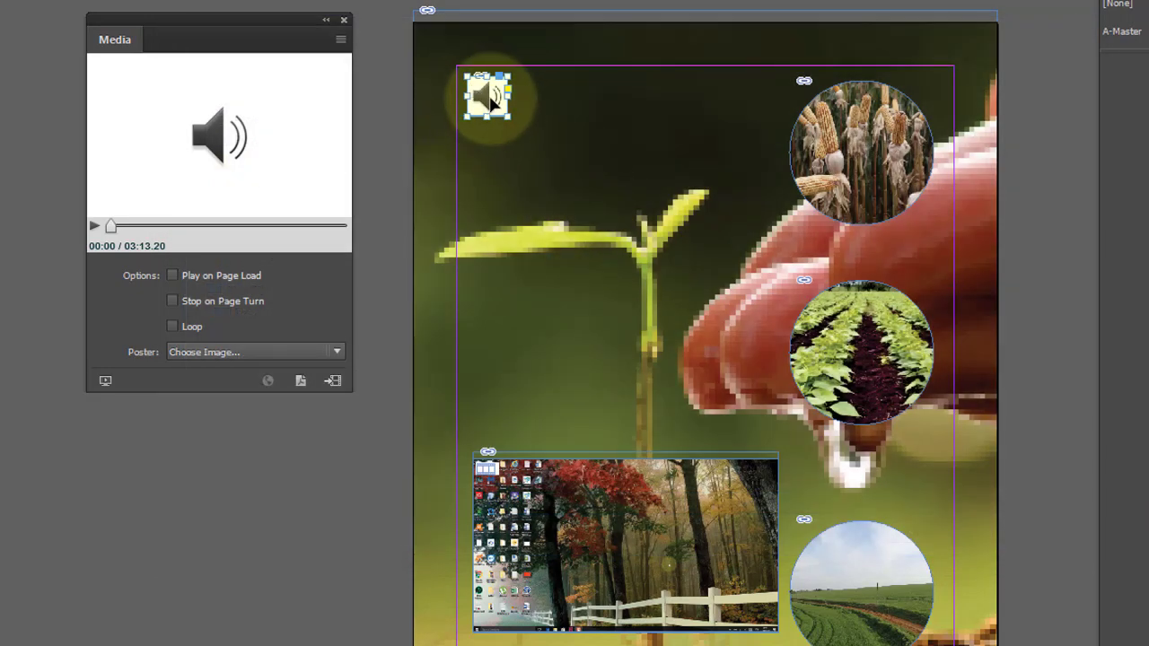
Step: Preview the cover's EPUB interactivity, test playing and pausing the sound clip, and close the preview
left_click(108, 381)
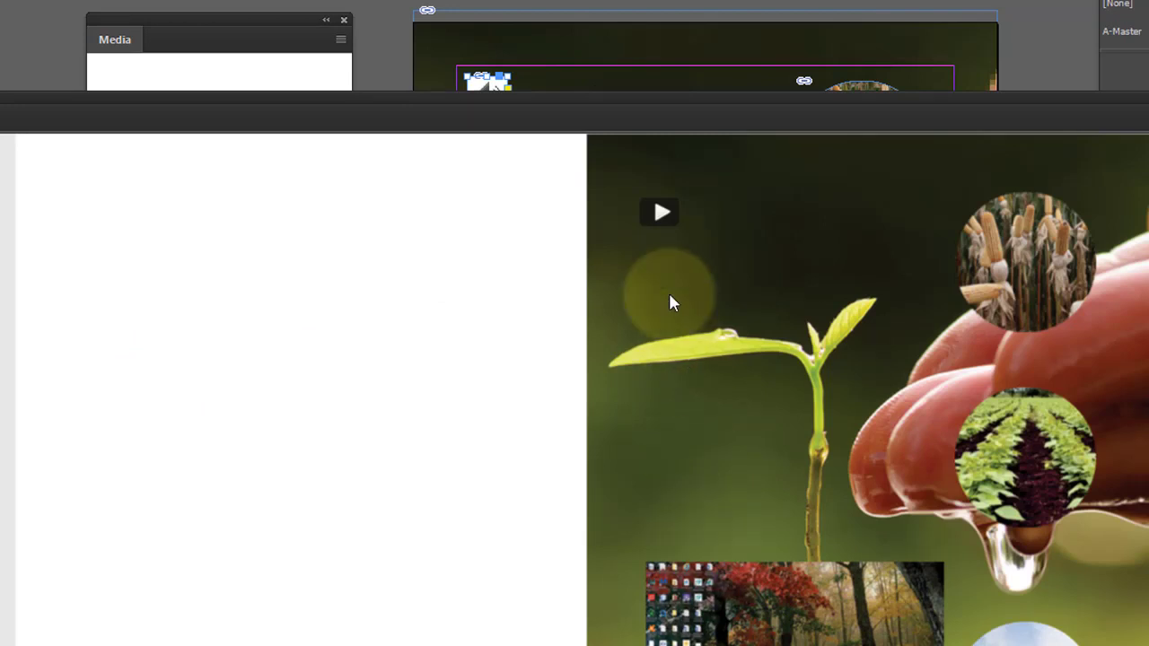
left_click(660, 212)
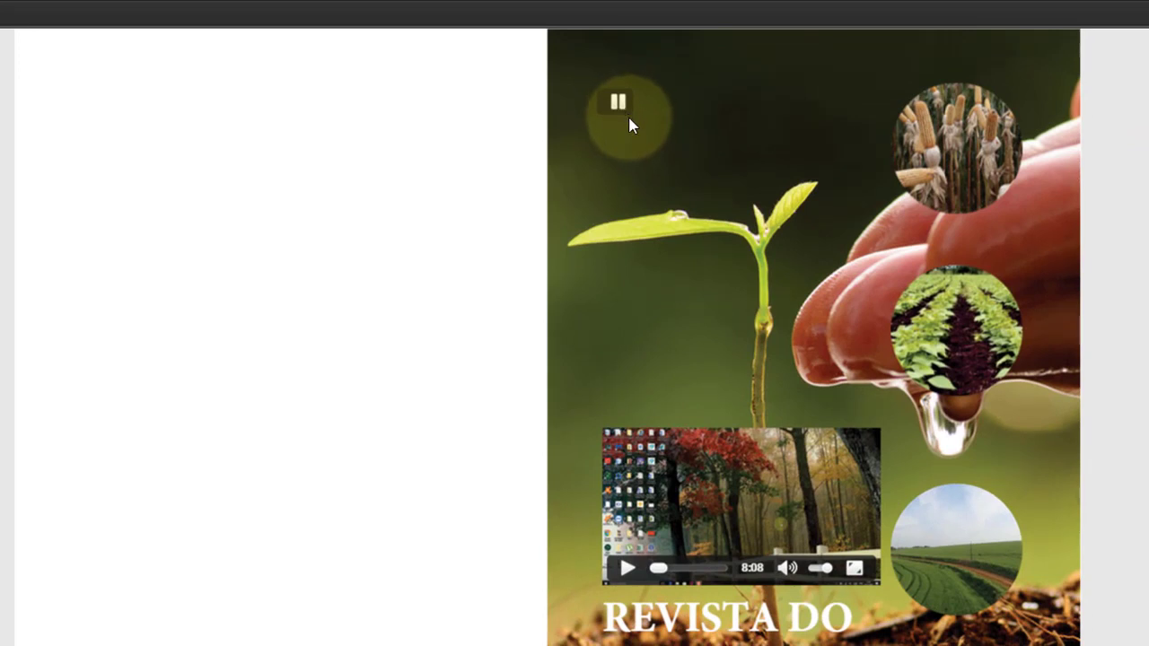
left_click(620, 103)
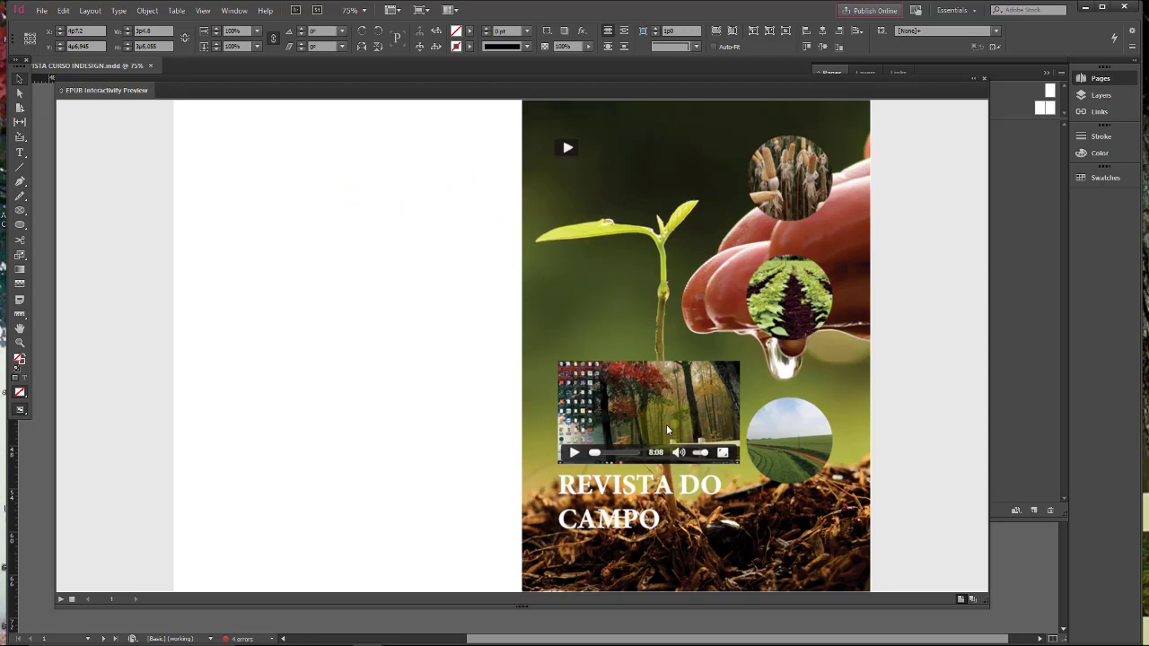
left_click(565, 145)
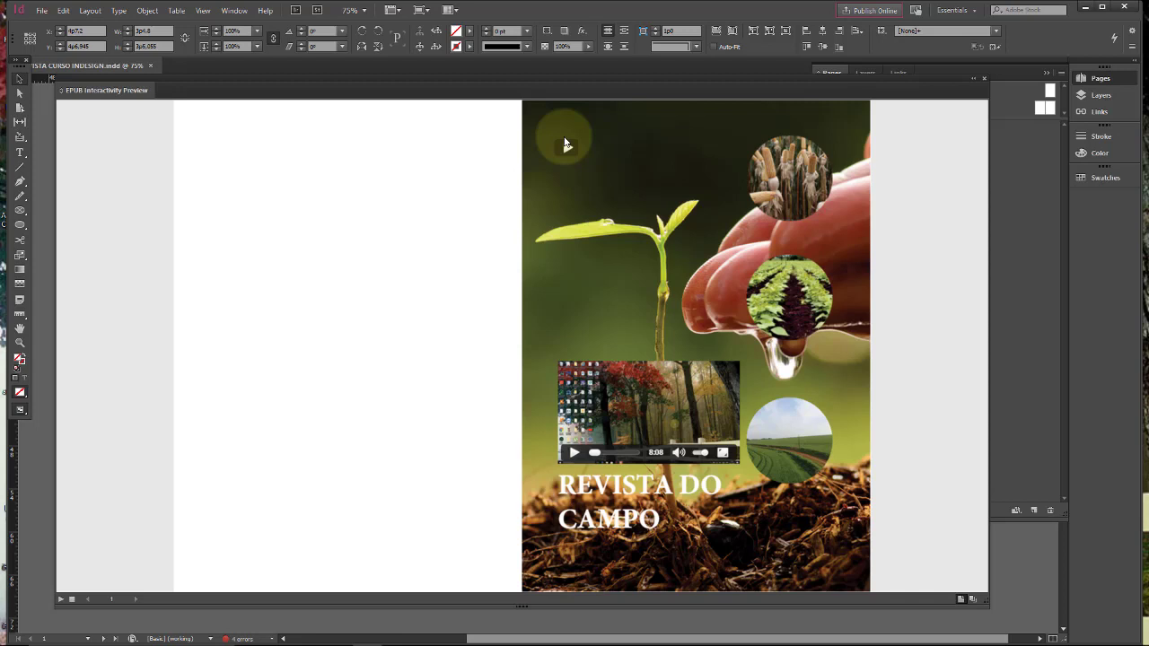
left_click(576, 146)
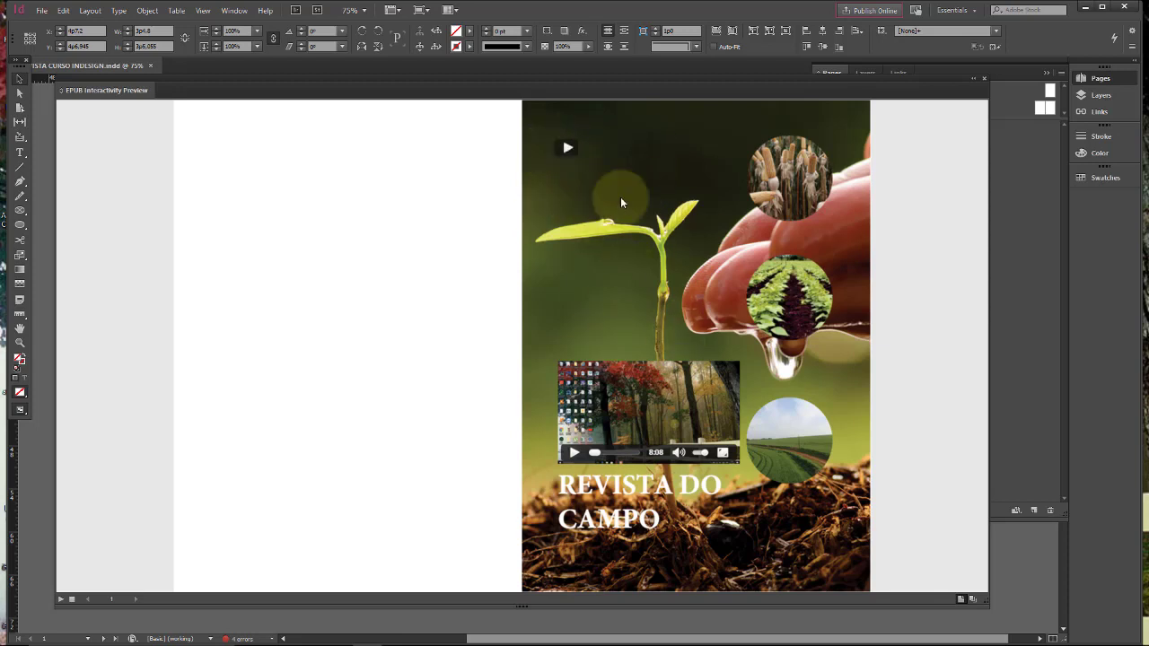
left_click(984, 79)
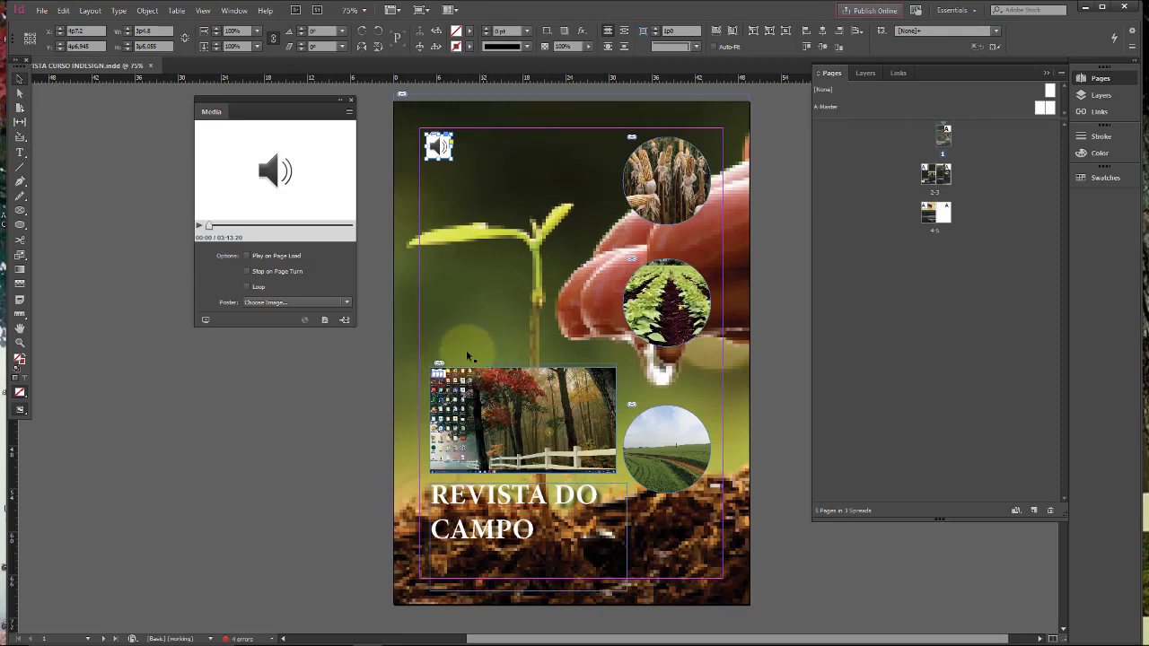
Step: Delete the sound clip from the cover's upper-left margin corner
left_click(511, 148)
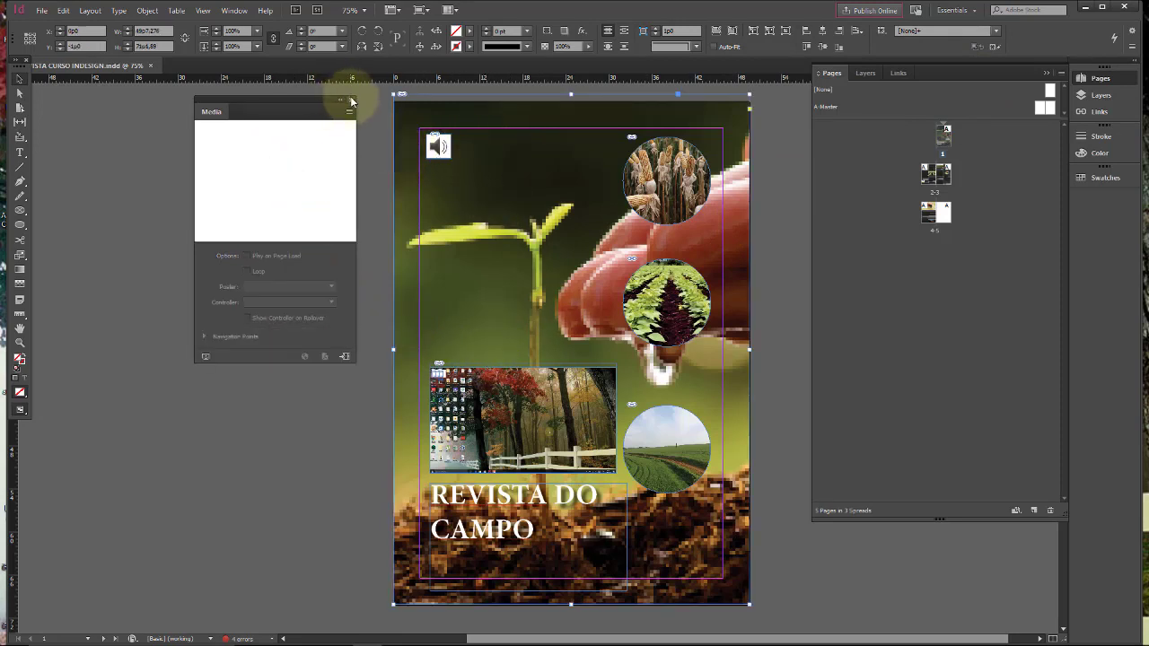
left_click(439, 144)
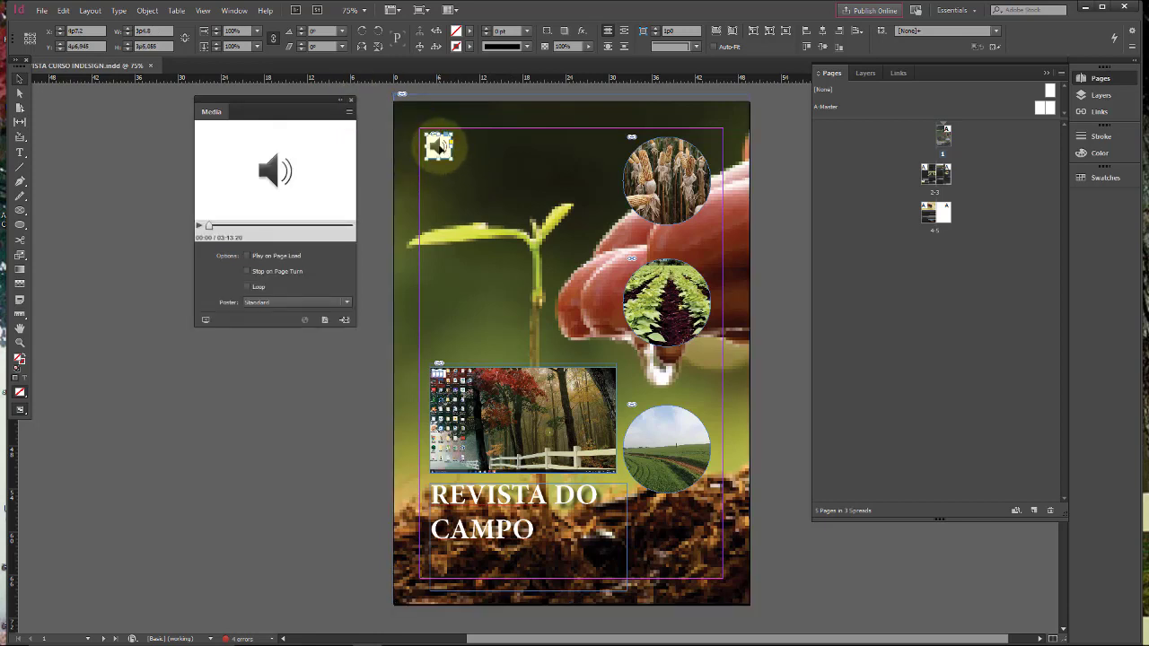
left_click(538, 175)
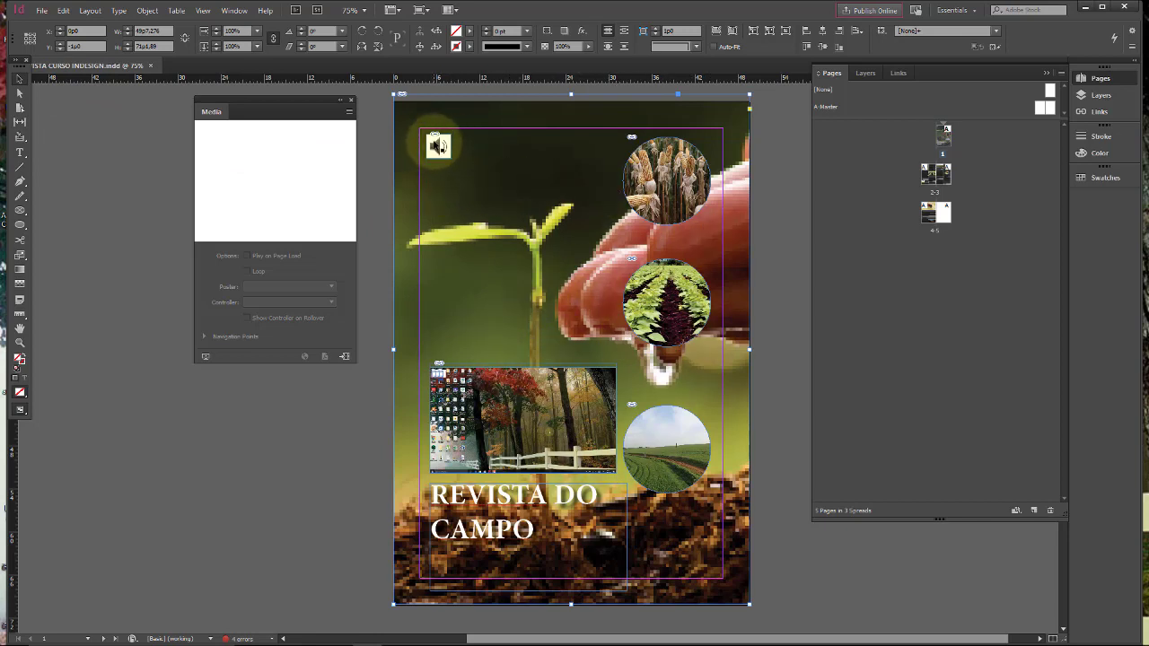
left_click(438, 146)
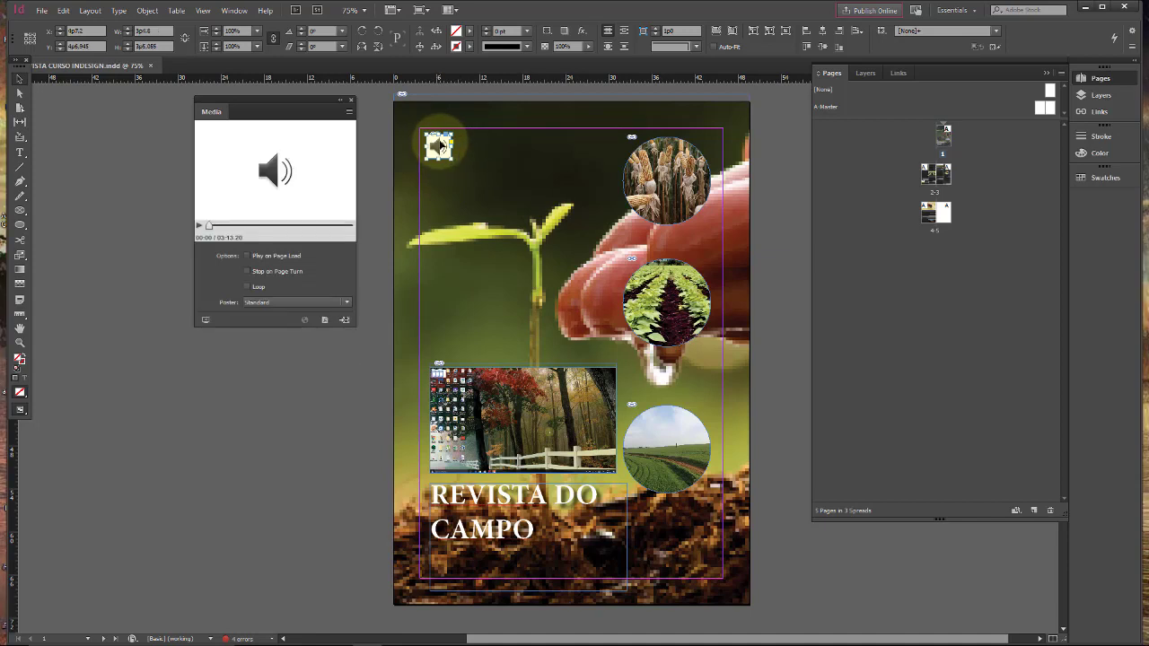
key("Delete")
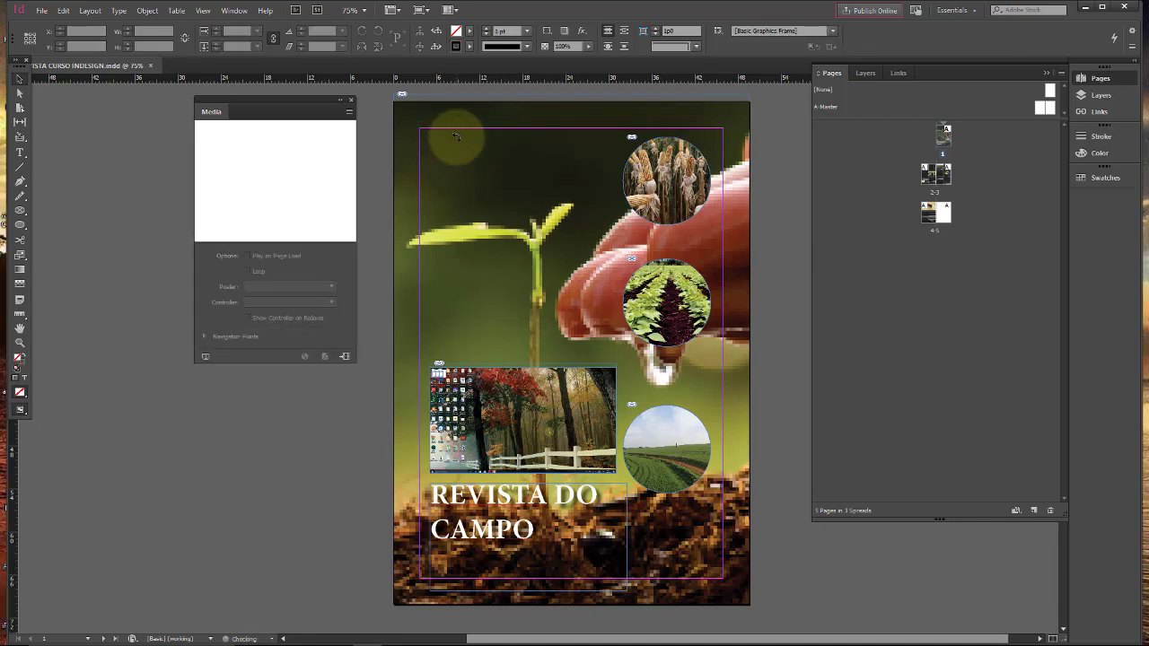
Step: Delete the video above the cover title, testing an undo of the deletion, and close the media settings
left_click(552, 401)
key("Delete")
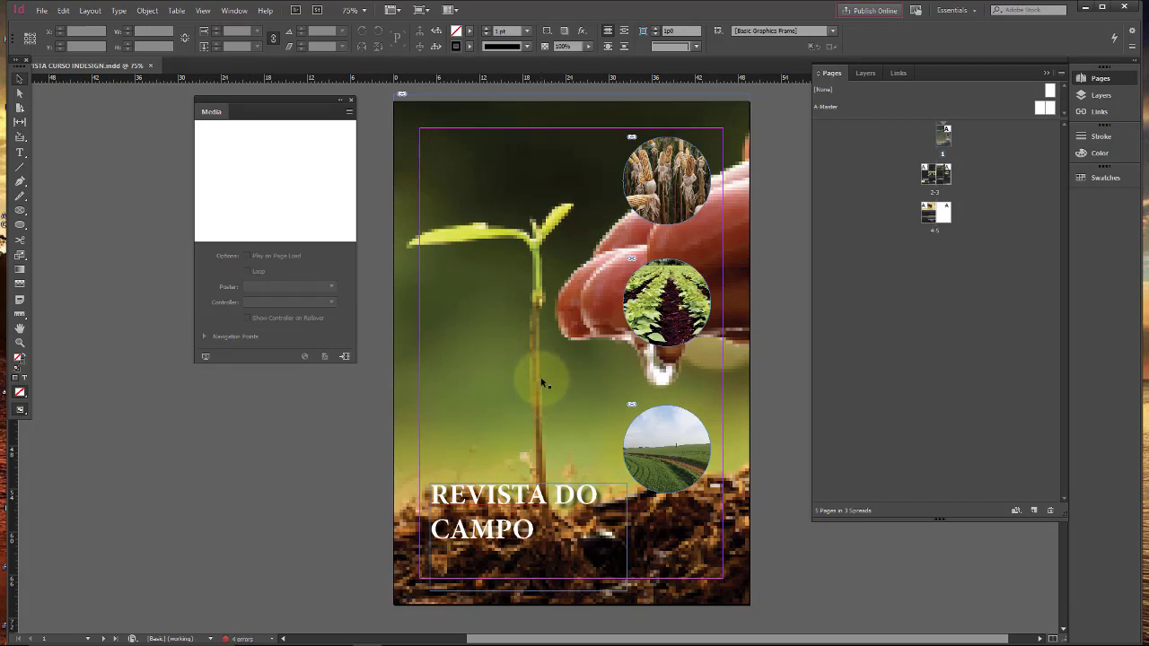
key("ctrl+z")
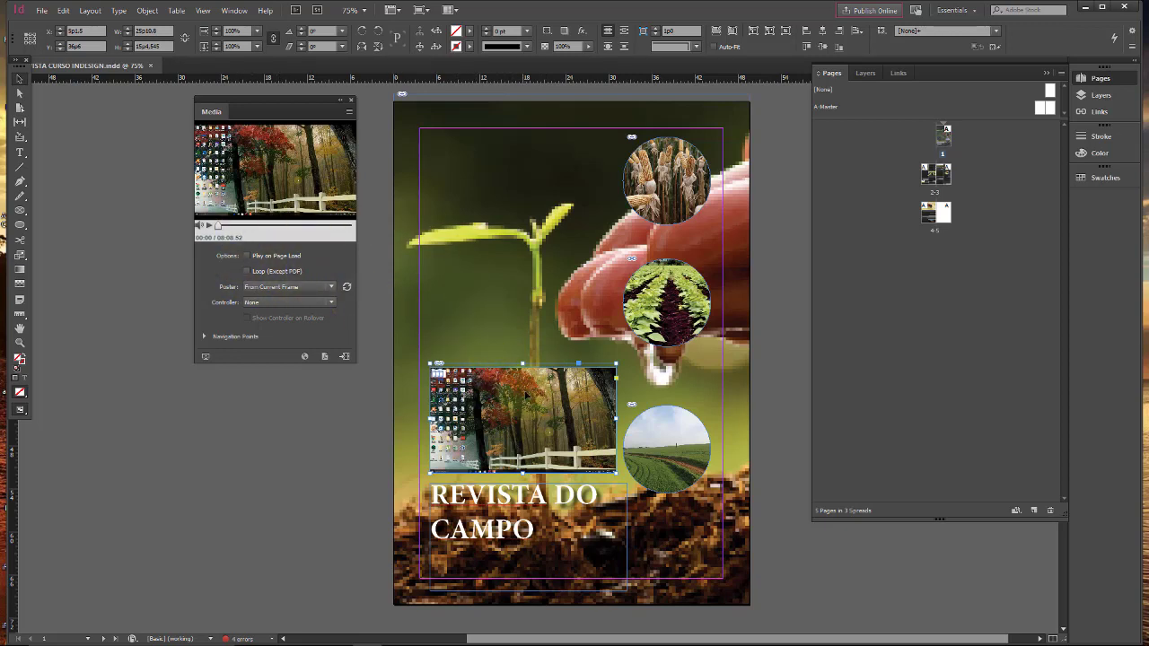
key("Delete")
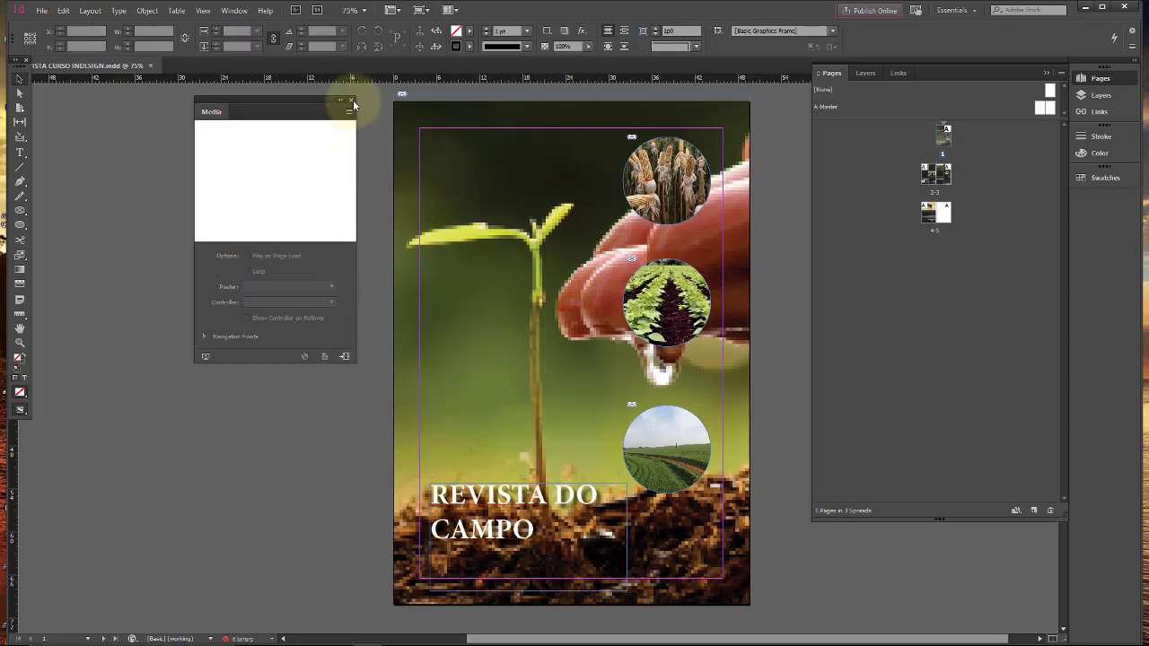
left_click(351, 99)
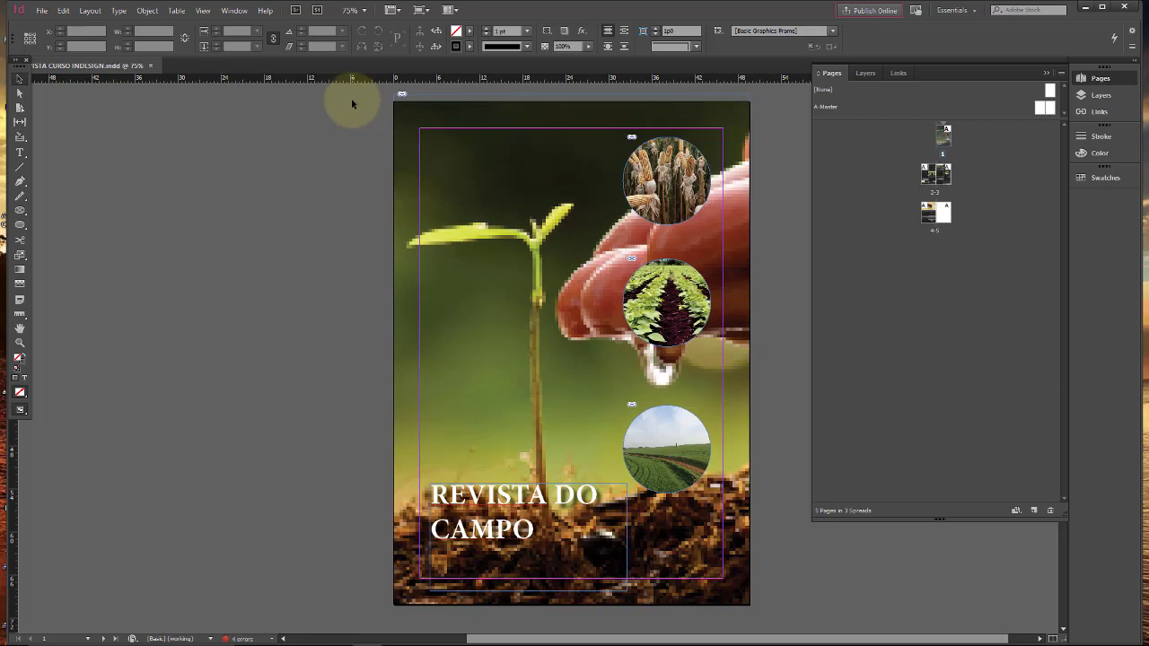